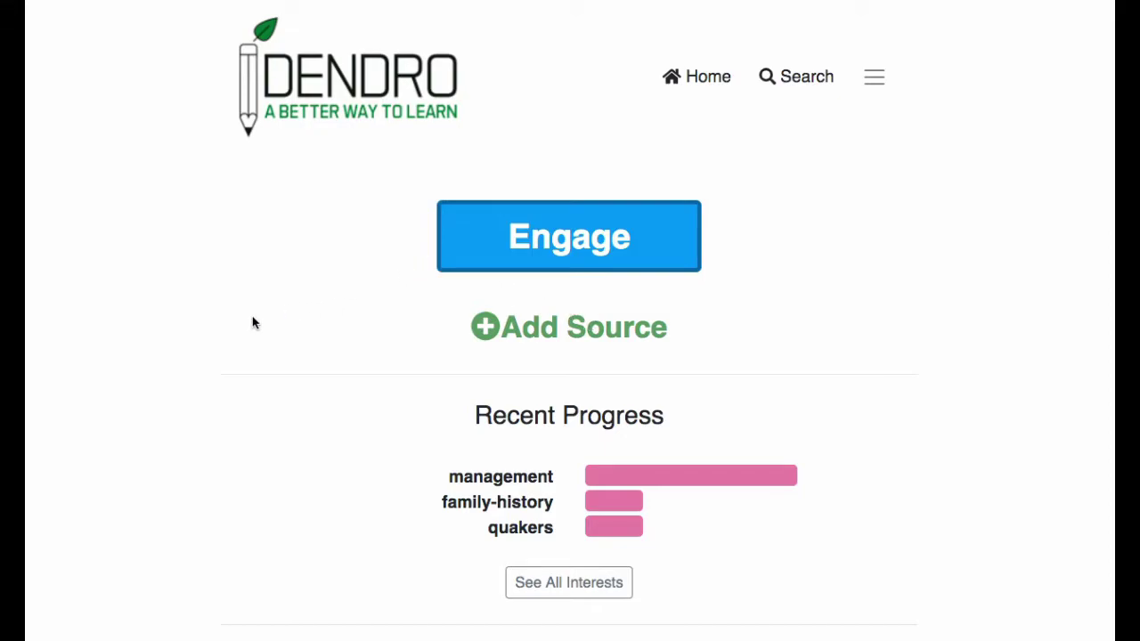
Review the two due cloze cards, revealing each answer and rating it Ok.
scroll(252, 323, "down", 5)
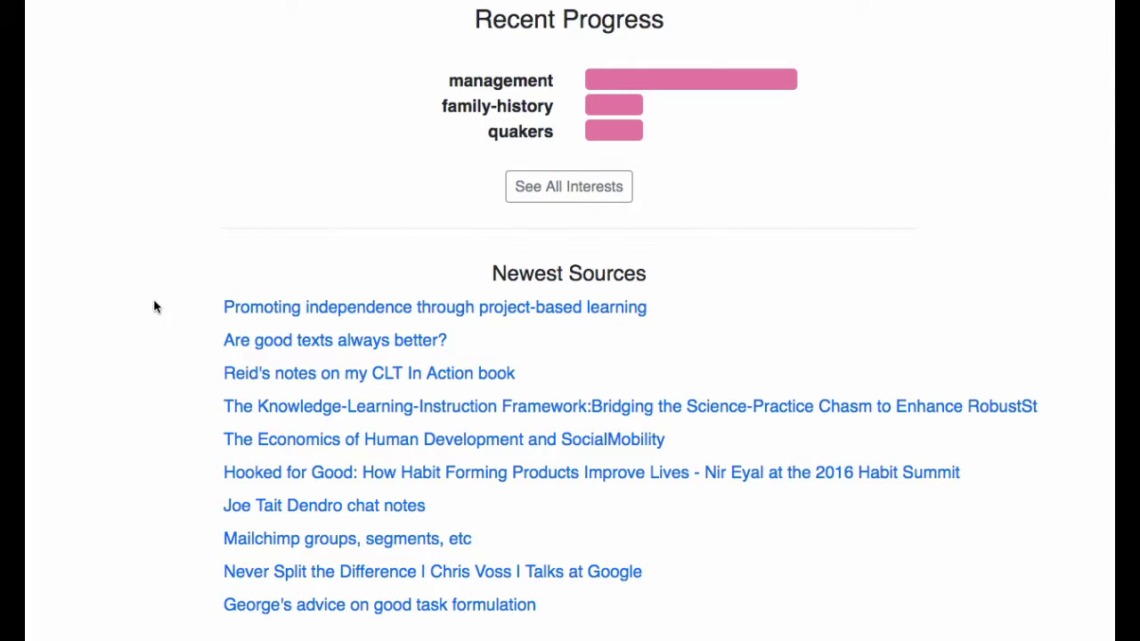
scroll(154, 307, "up", 5)
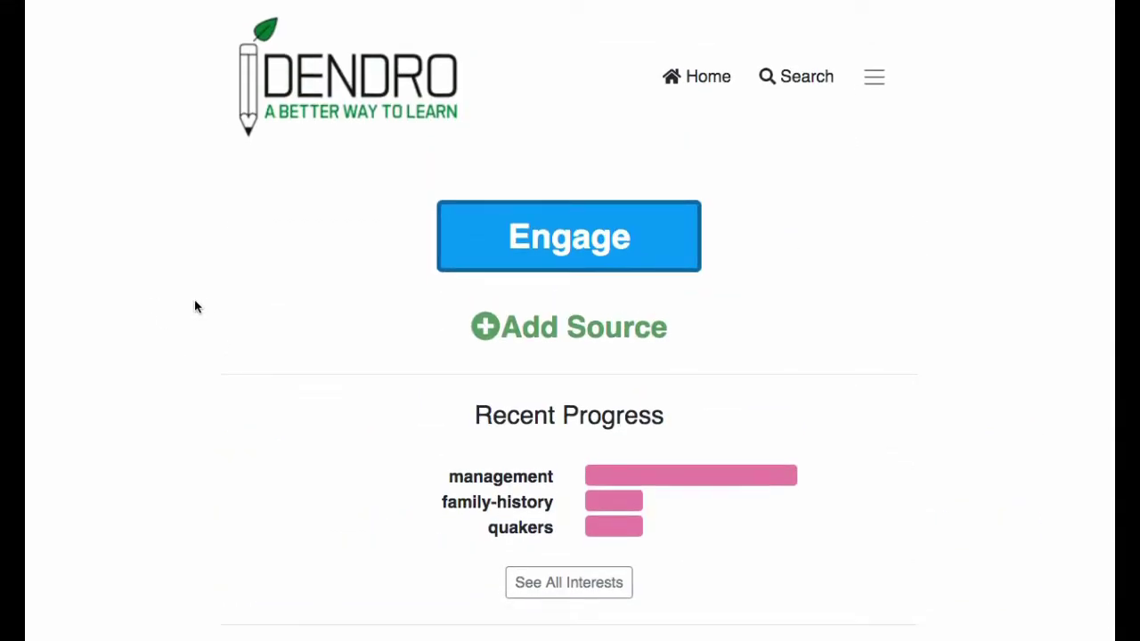
left_click(521, 241)
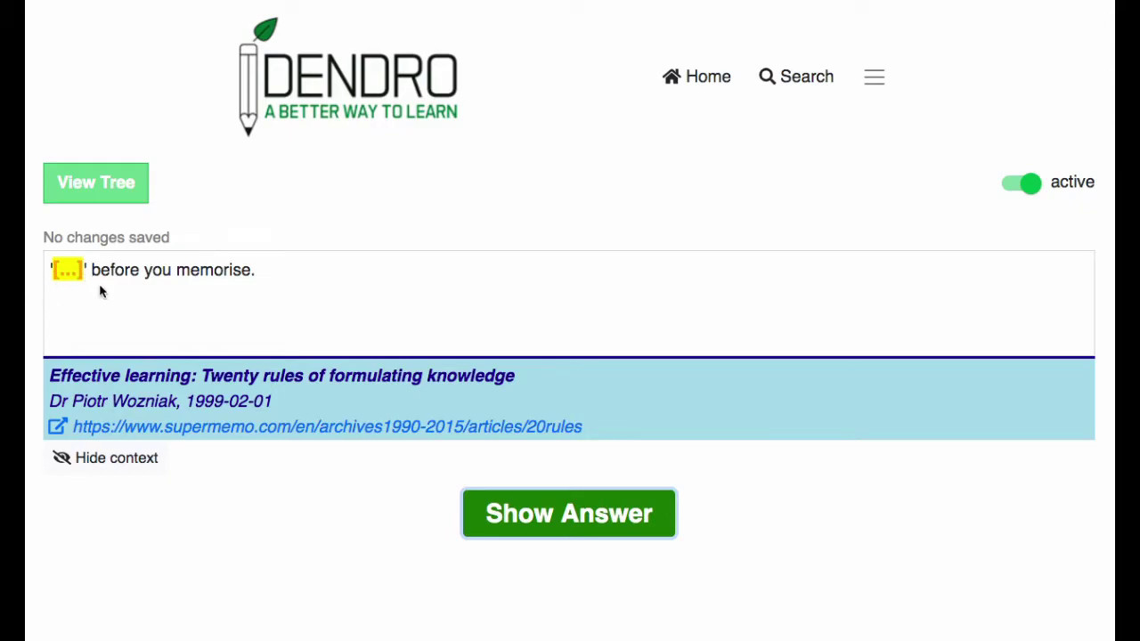
left_click(508, 514)
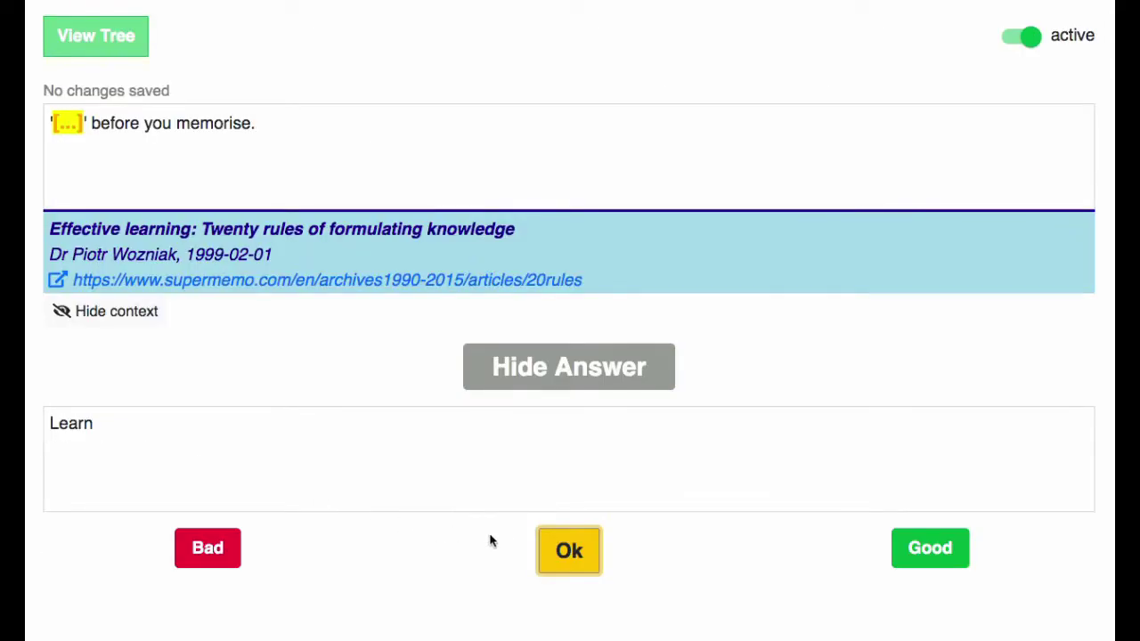
left_click(558, 556)
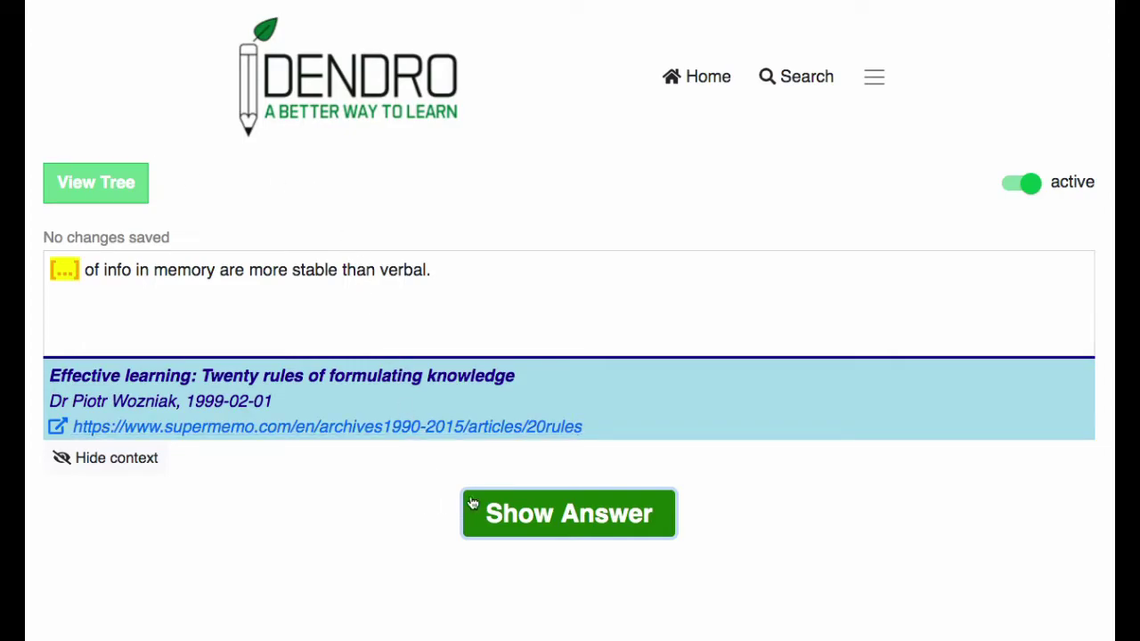
left_click(512, 509)
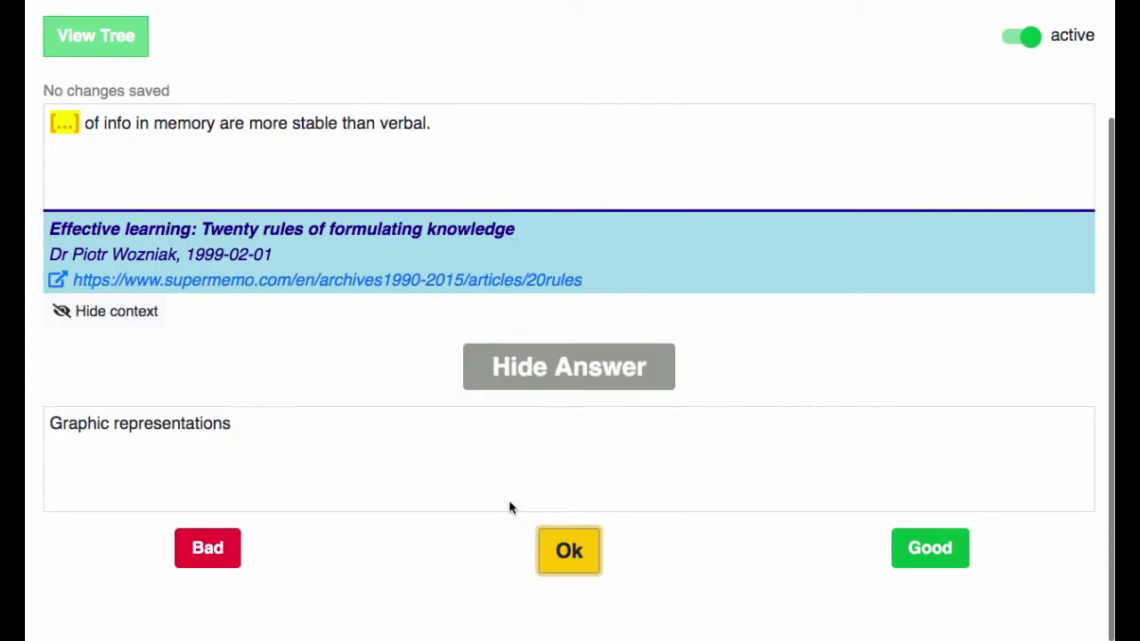
left_click(559, 548)
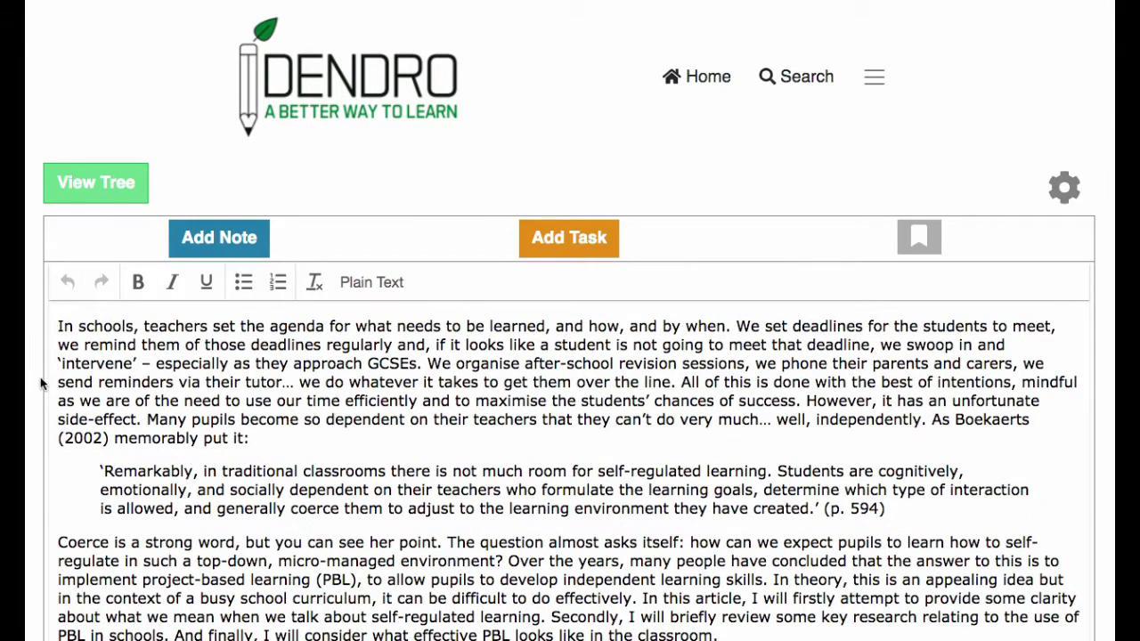
Save the Boekaerts quote from the article as a note.
scroll(40, 377, "down", 5)
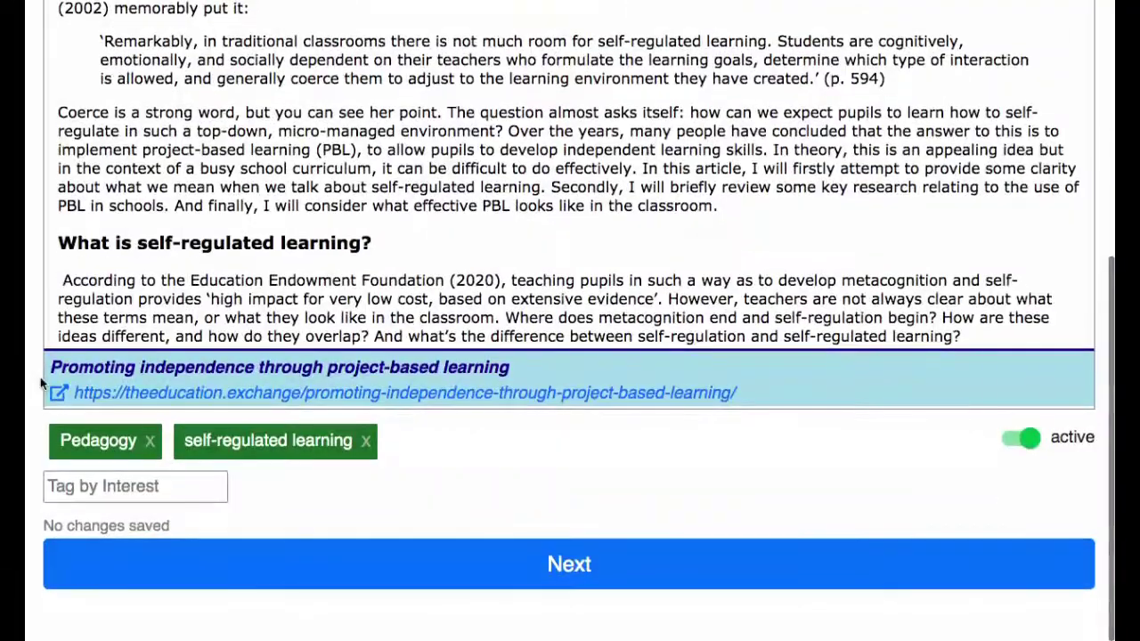
scroll(36, 171, "up", 3)
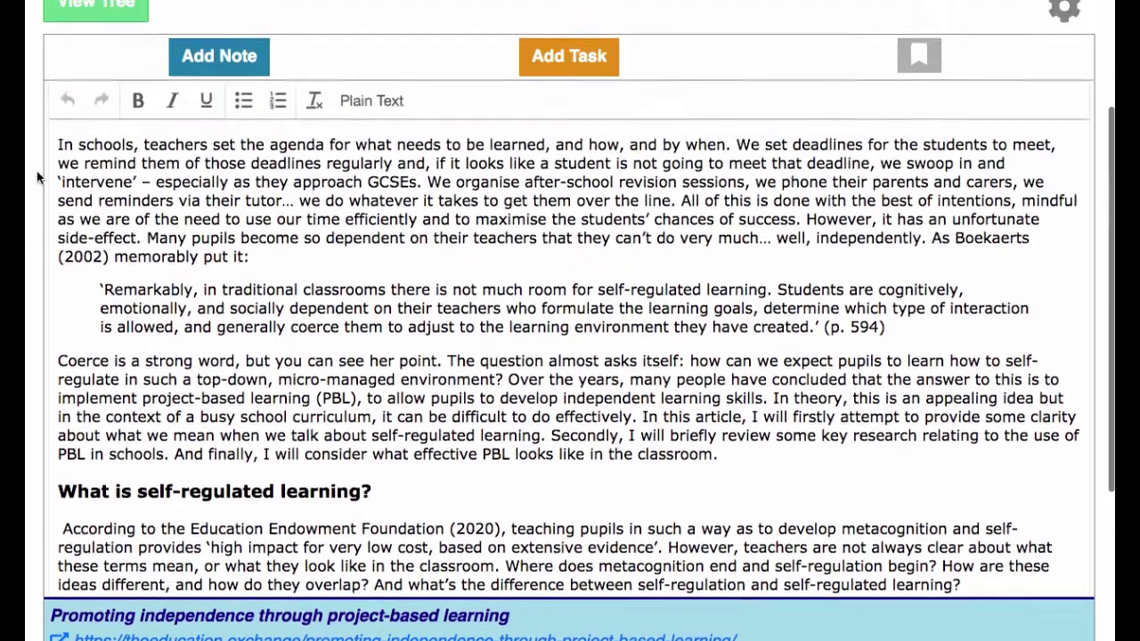
scroll(36, 171, "up", 1)
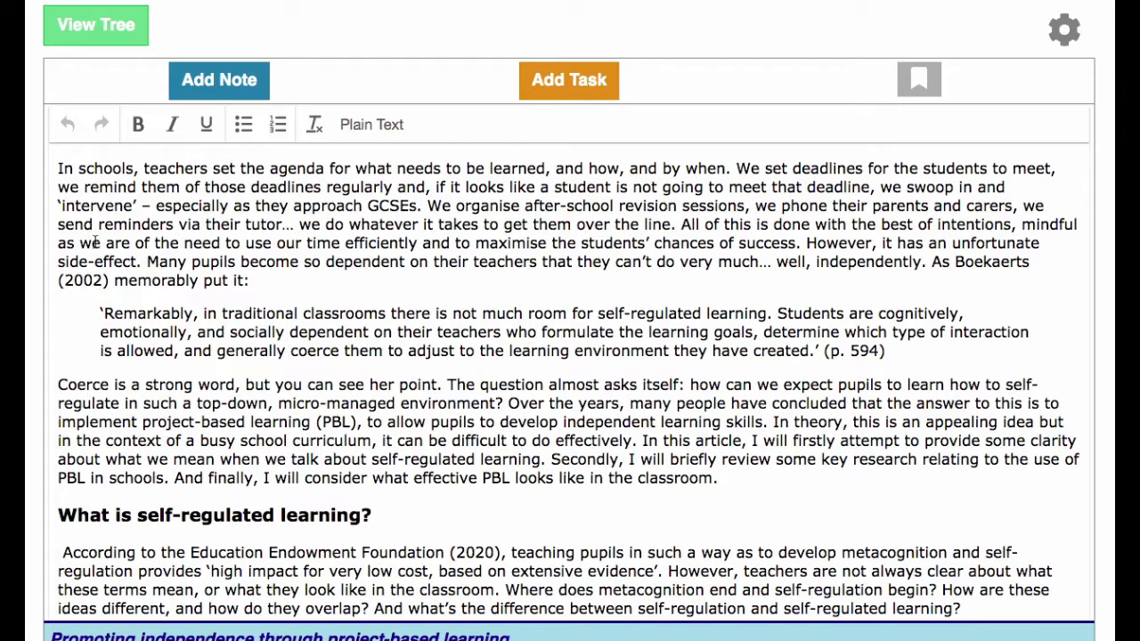
scroll(95, 238, "down", 1)
left_click_drag(931, 190, 886, 279)
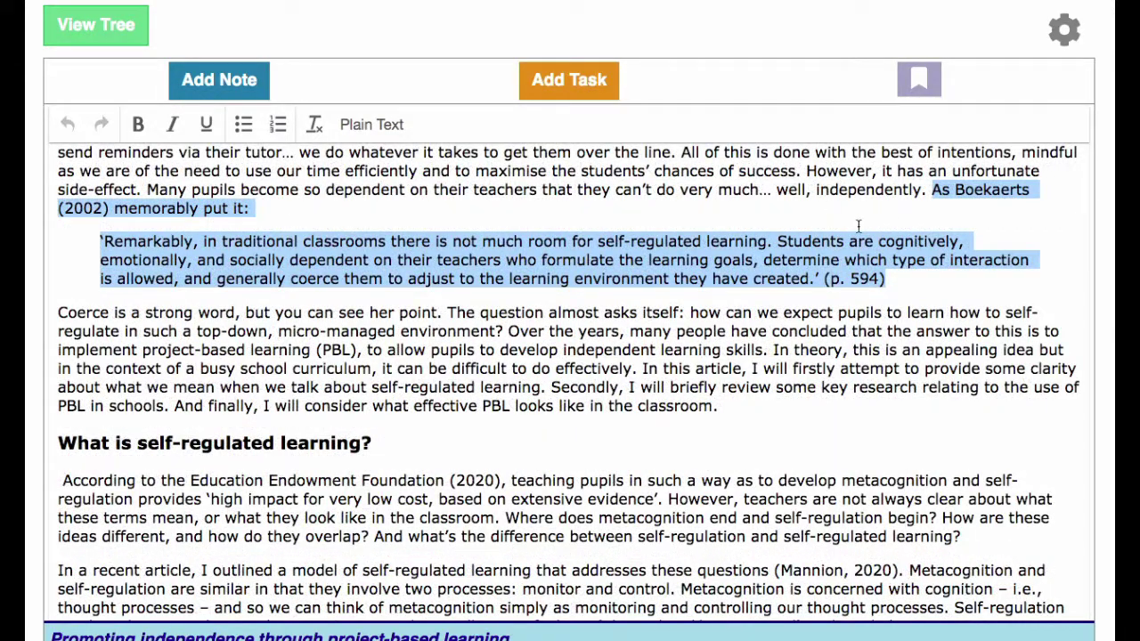
left_click(212, 82)
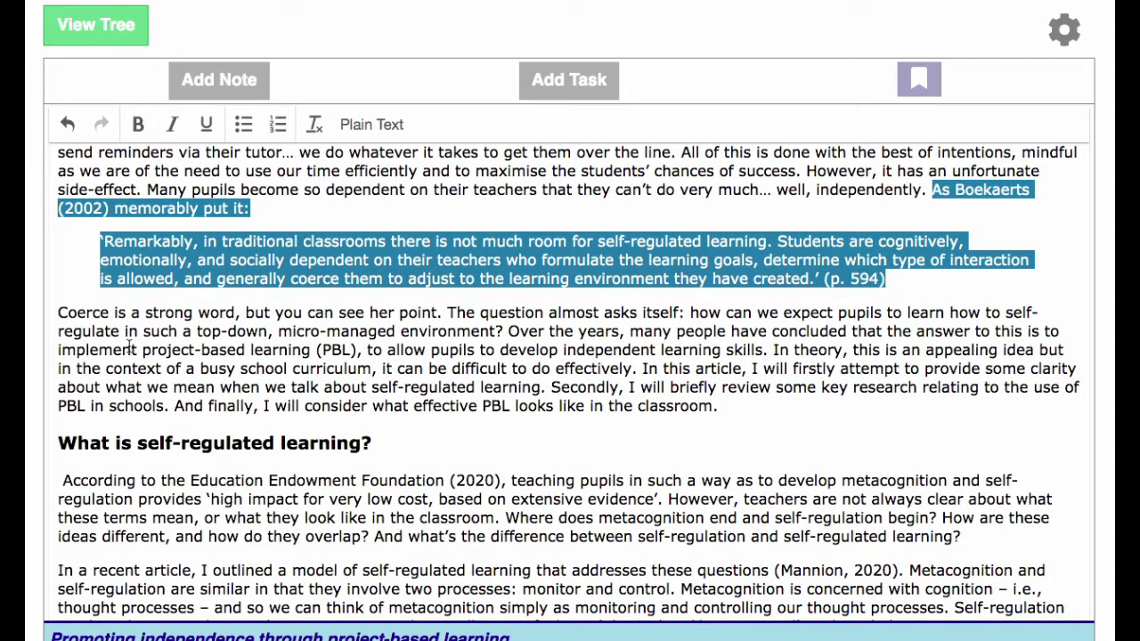
Save the Zimmerman paragraph and its quote as a second note.
scroll(129, 348, "down", 1)
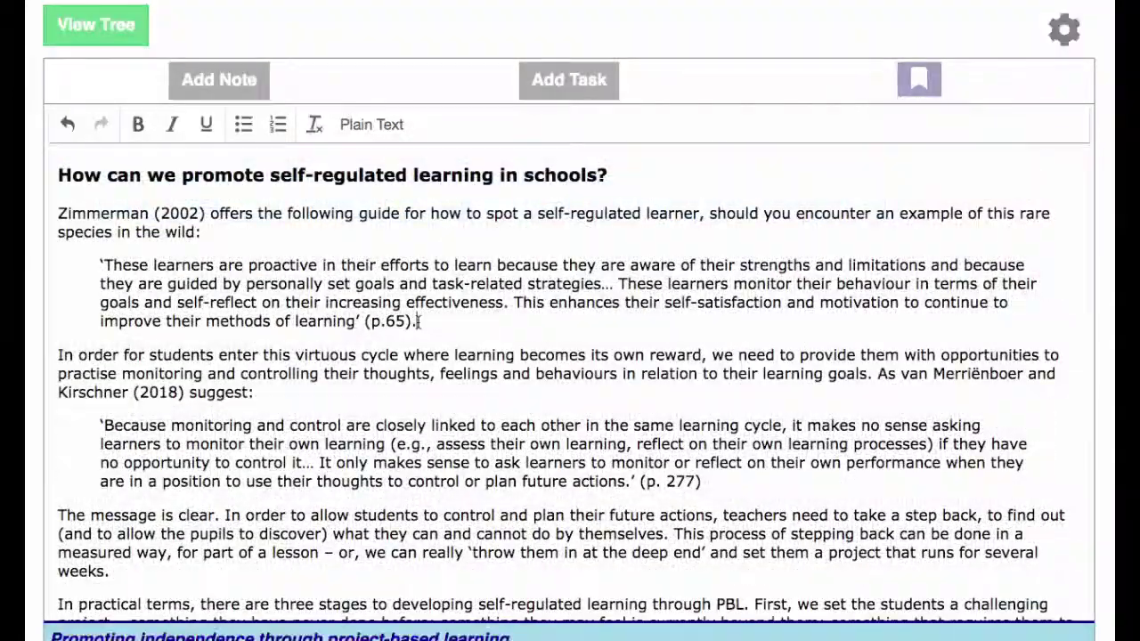
left_click_drag(416, 322, 59, 217)
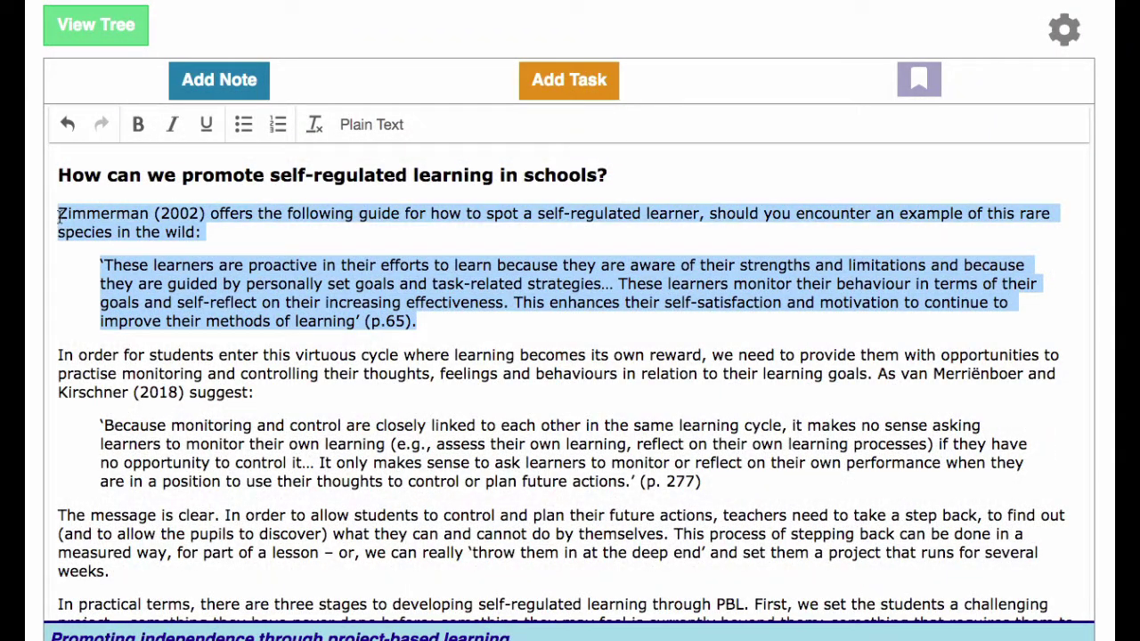
left_click(229, 89)
Bookmark the current reading position and advance to the Lindy Effect note.
scroll(156, 380, "down", 1)
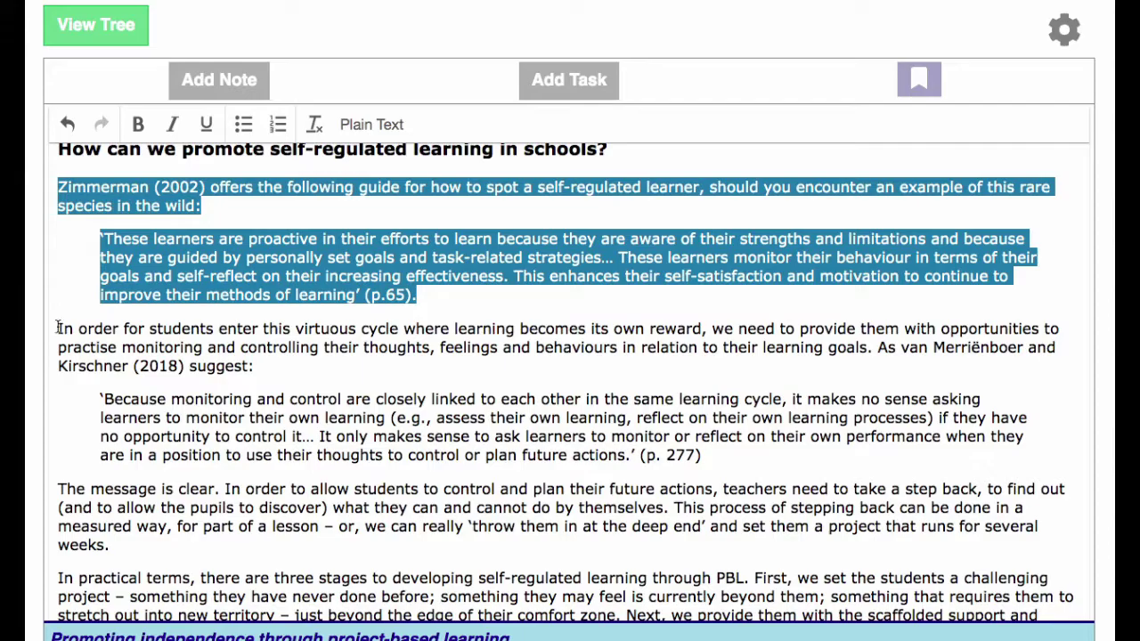
scroll(283, 332, "up", 10)
scroll(283, 333, "down", 3)
scroll(284, 332, "down", 10)
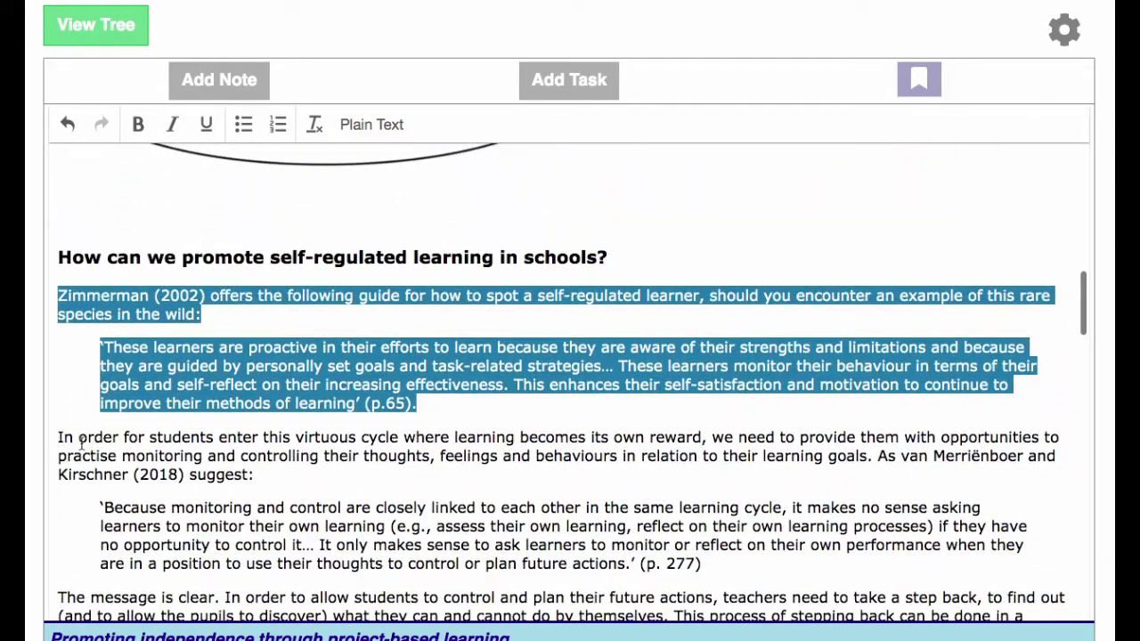
left_click(925, 88)
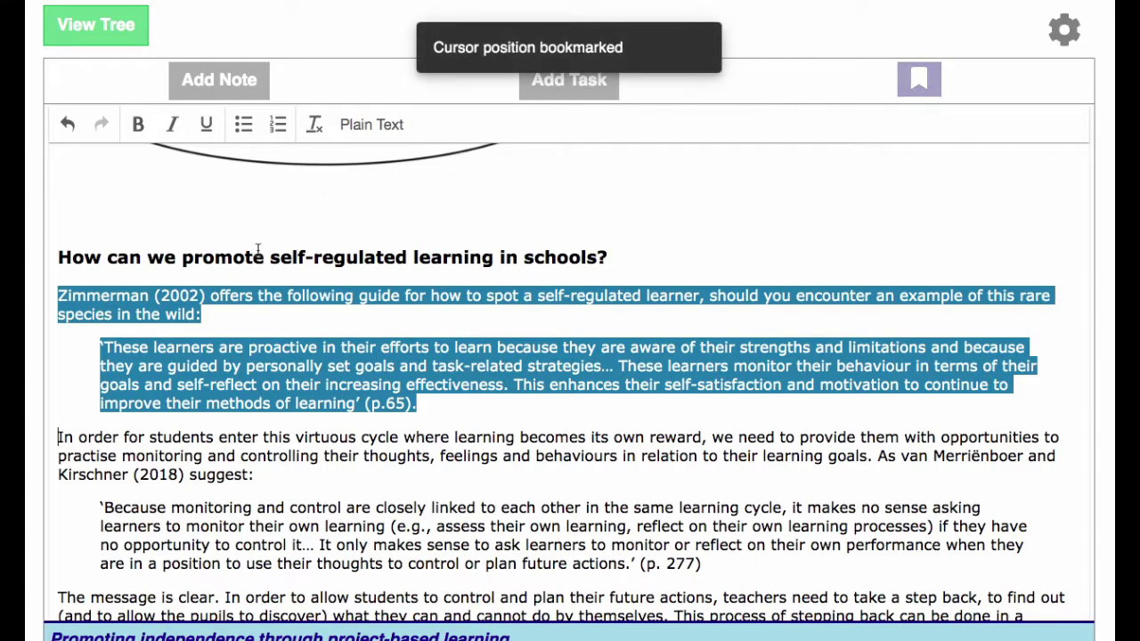
scroll(178, 356, "down", 3)
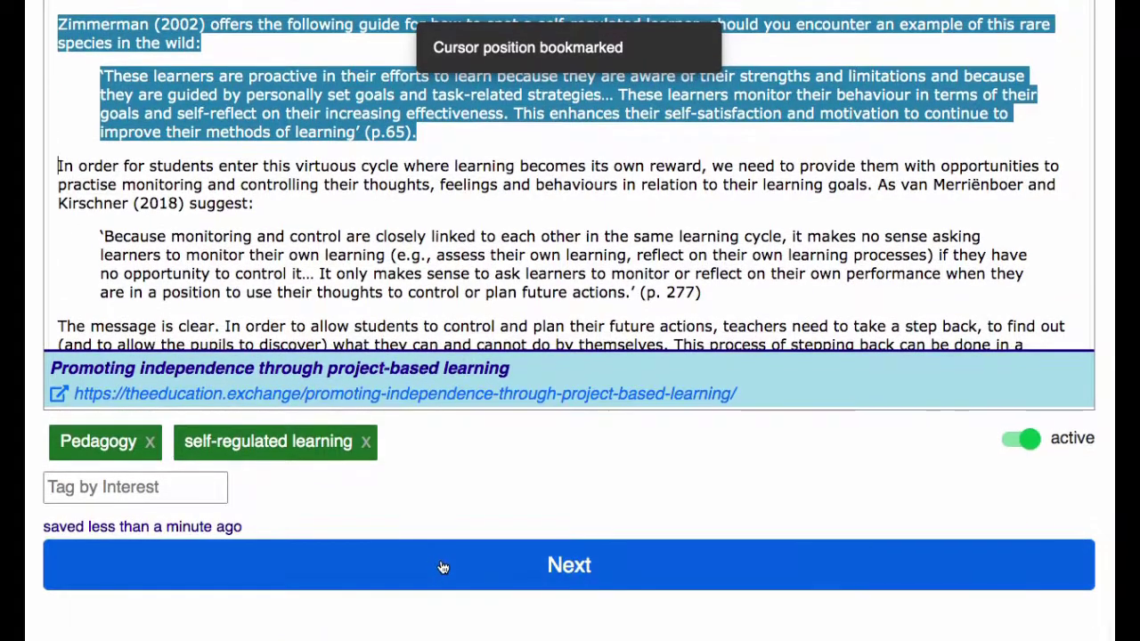
left_click(442, 567)
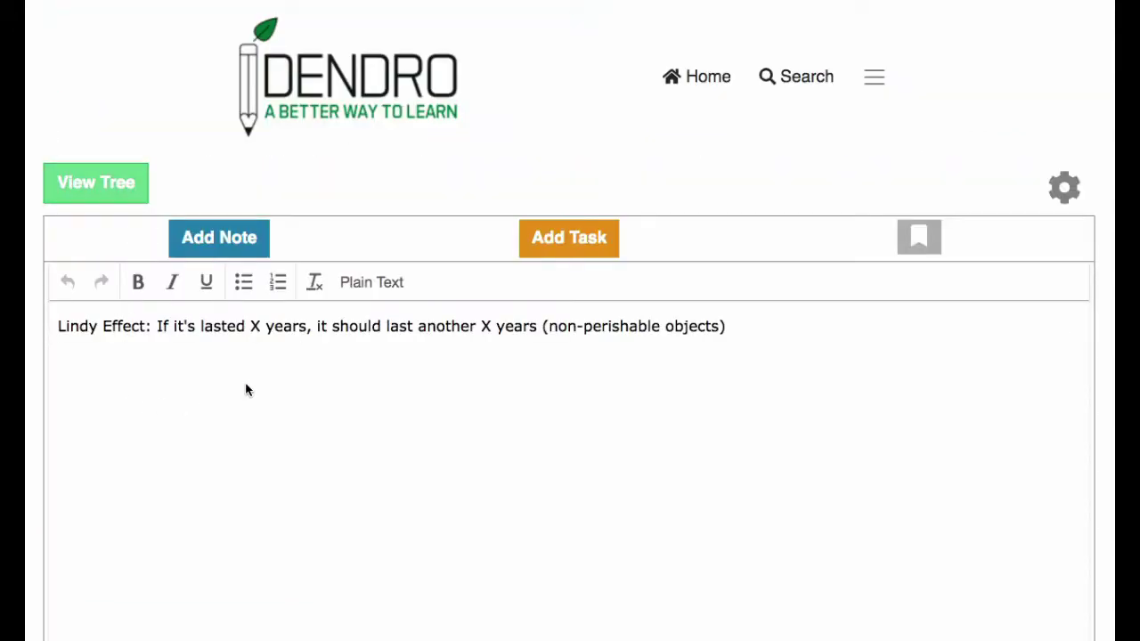
Open the '18. The Lindy Effect' entry from the source tree.
scroll(27, 325, "down", 2)
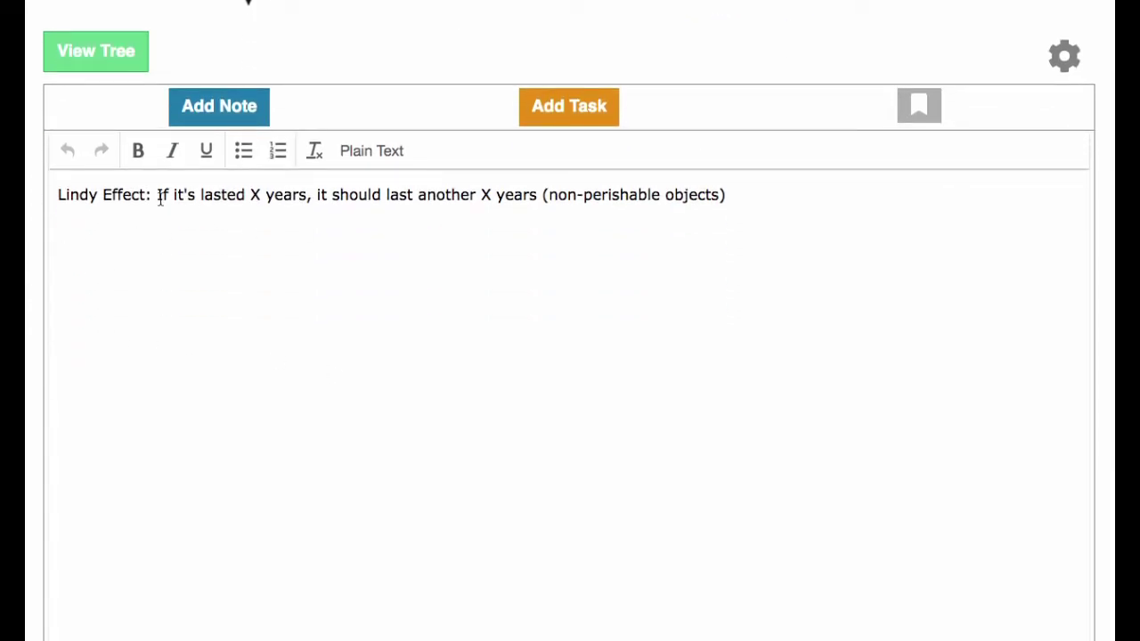
scroll(75, 169, "up", 1)
left_click(99, 108)
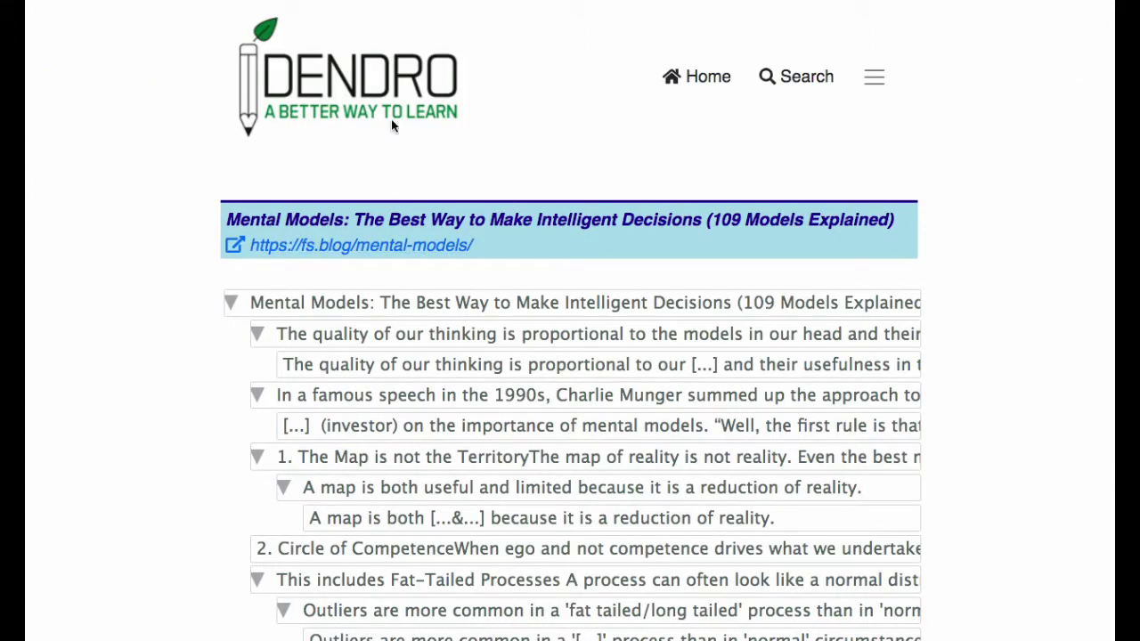
scroll(143, 323, "down", 10)
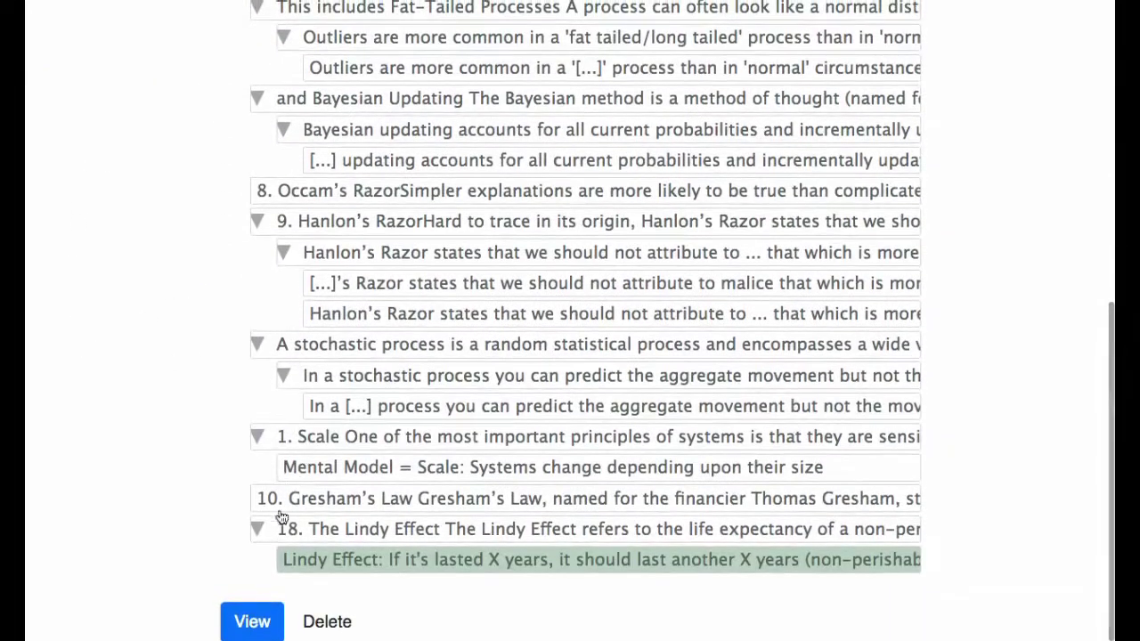
left_click(345, 534)
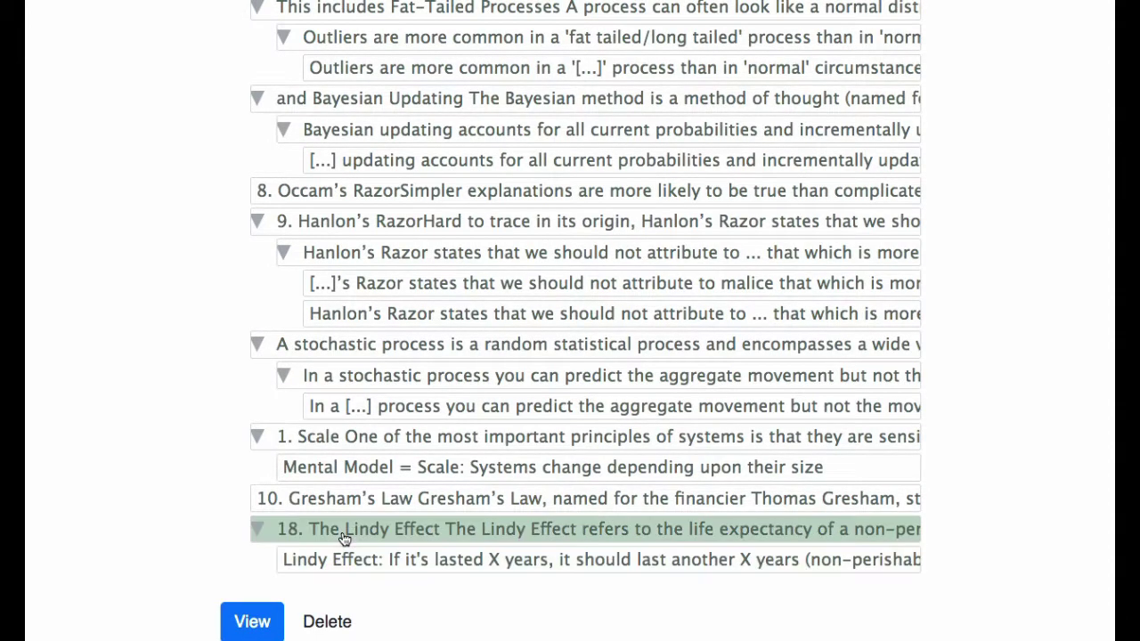
left_click(252, 622)
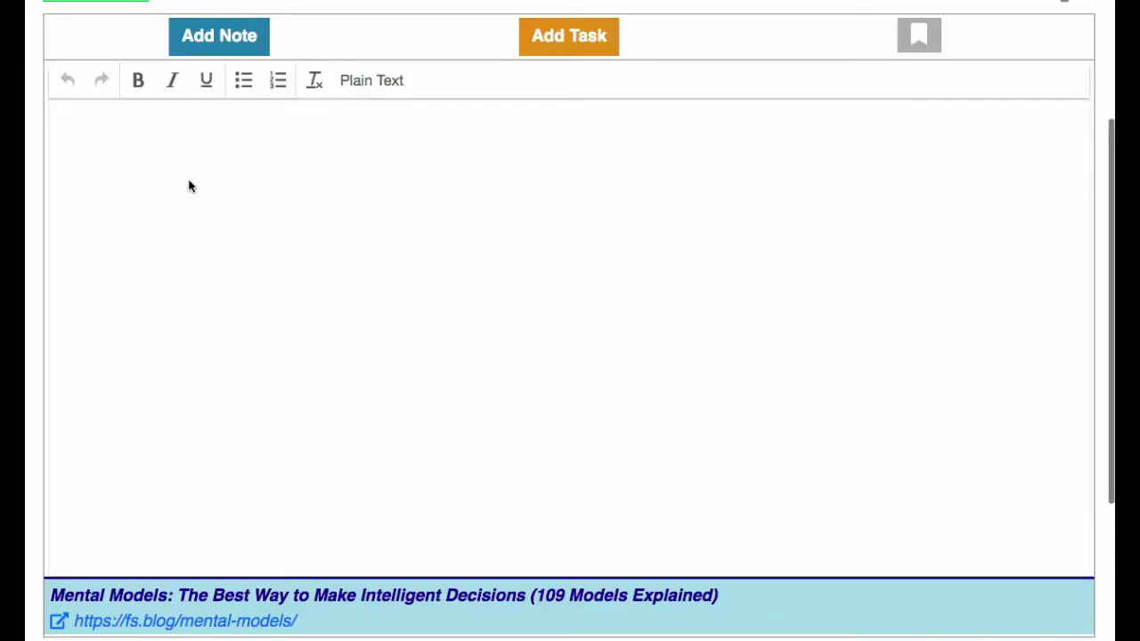
Extract the Lindy Effect summary line and open it as its own note from the tree.
triple_click(160, 149)
left_click(160, 151)
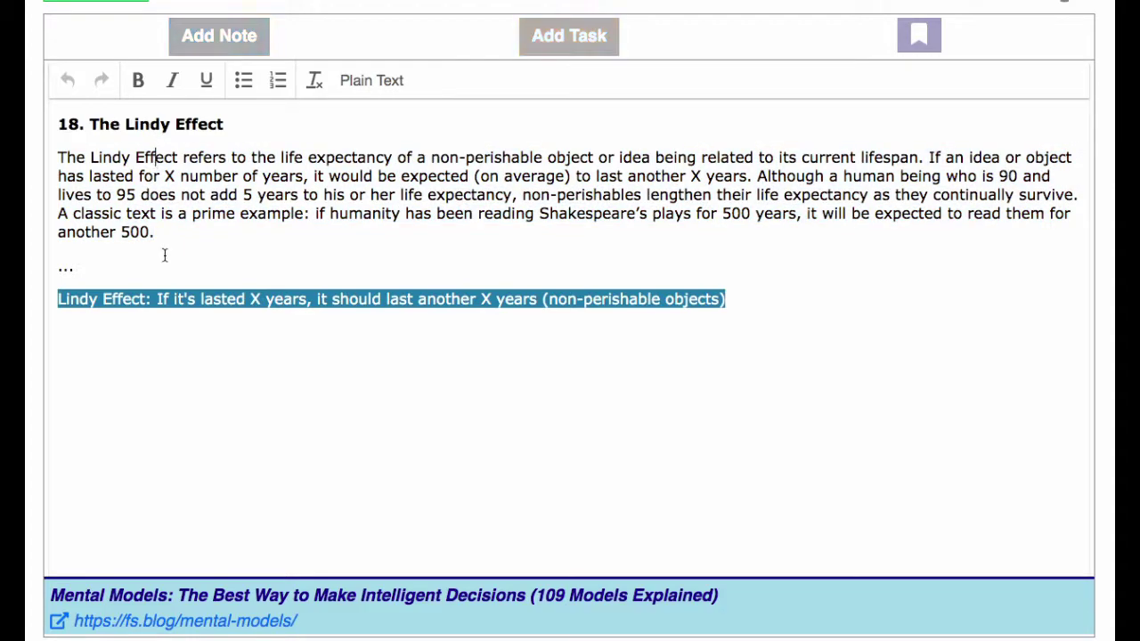
triple_click(241, 301)
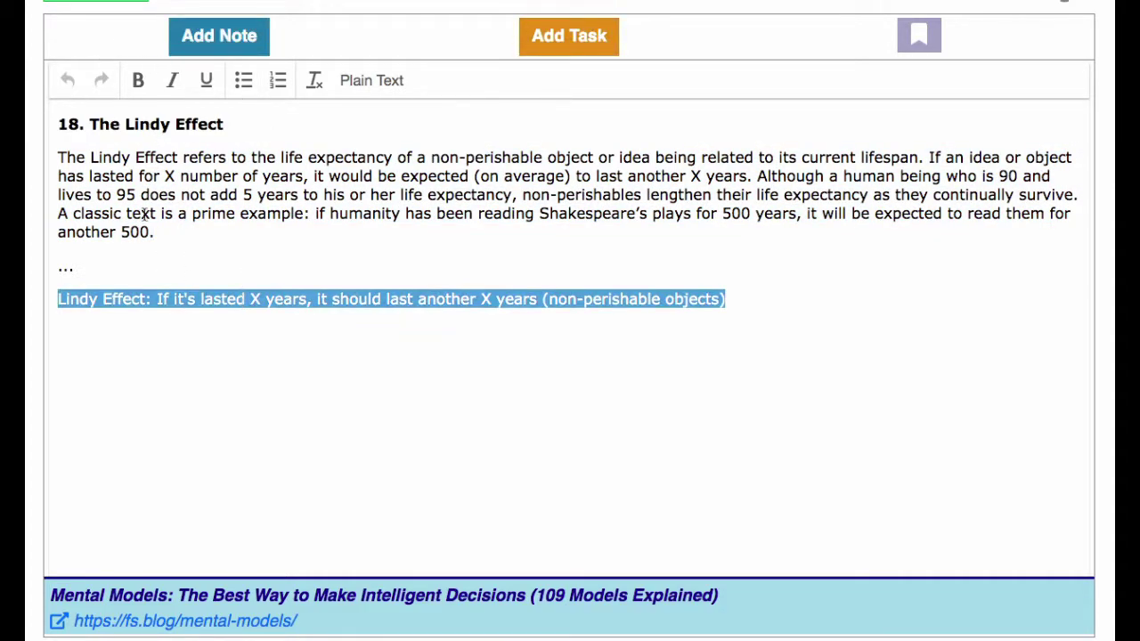
left_click(101, 94)
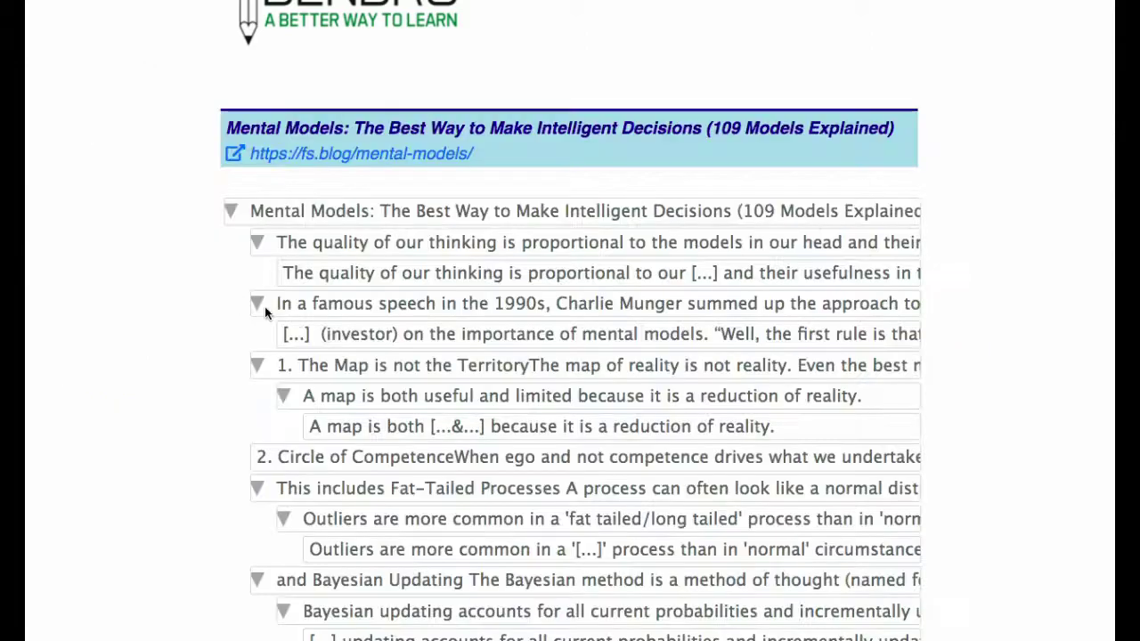
scroll(264, 306, "down", 5)
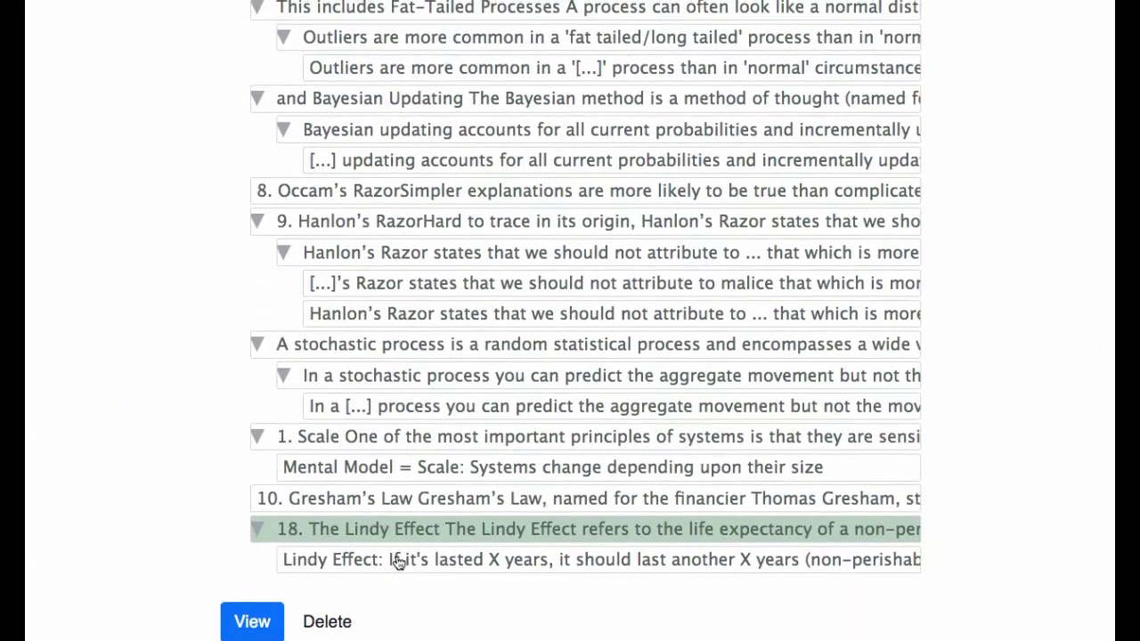
left_click(398, 560)
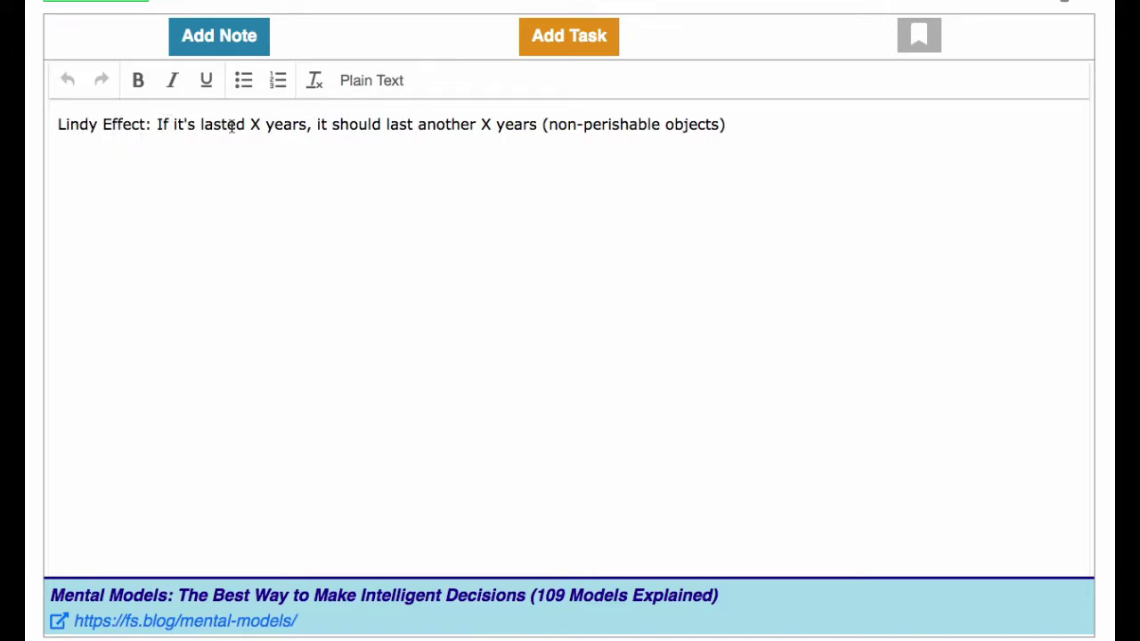
Reword the sentence to 'If it's lasted X yrs, expect it to last another X'.
key("BackSpace")
key("BackSpace")
type("expect it to last")
key("Delete")
key("Delete")
key("Delete")
key("Delete")
key("Delete")
key("Delete")
key("Delete")
key("Delete")
key("Delete")
key("Delete")
key("Delete")
key("Delete")
key("alt+Right")
key("alt+Right")
key("Delete")
key("Delete")
key("Delete")
key("Delete")
key("Delete")
key("Delete")
key("Return")
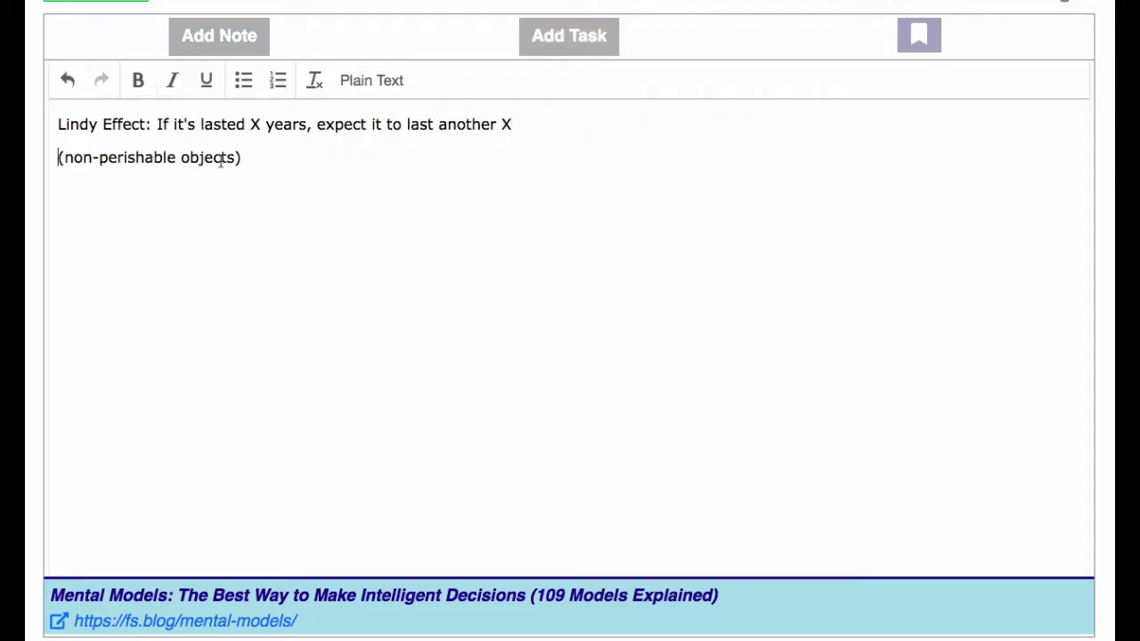
Put '(non-perishable objects)' on its own italic line below the sentence.
key("shift+End")
key("super+i")
left_click(274, 125)
key("Delete")
key("Delete")
key("super+Right")
scroll(148, 275, "down", 2)
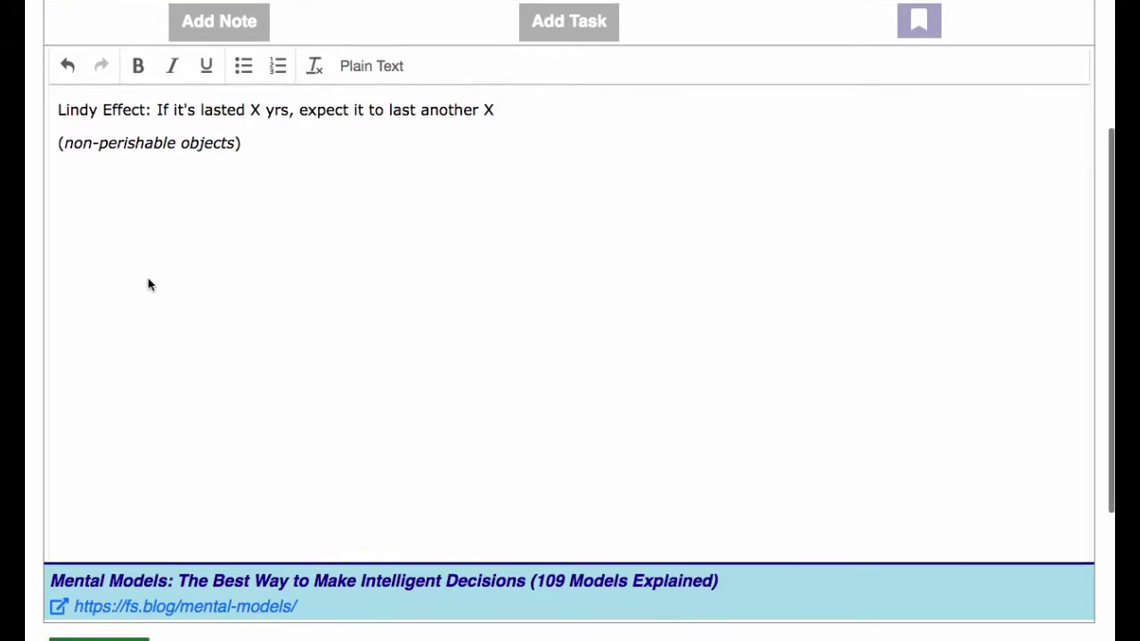
scroll(148, 275, "up", 2)
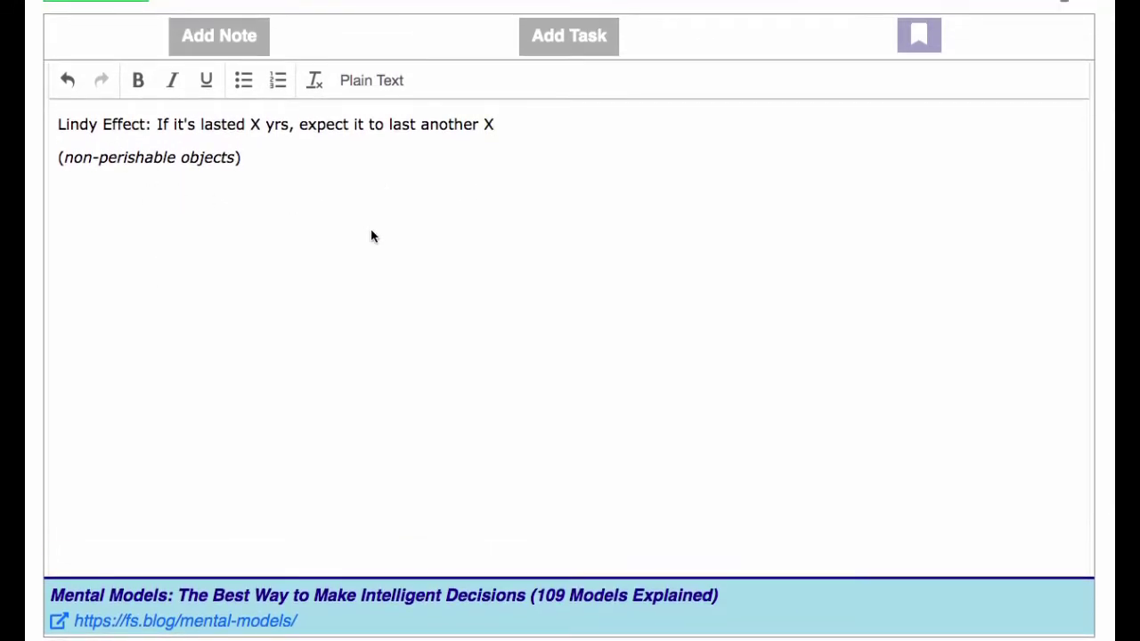
key("Down")
key("shift+Left")
key("super+Left")
Make the word 'Lindy' a cloze deletion with Add Task.
left_click(98, 124)
left_click_drag(98, 124, 58, 124)
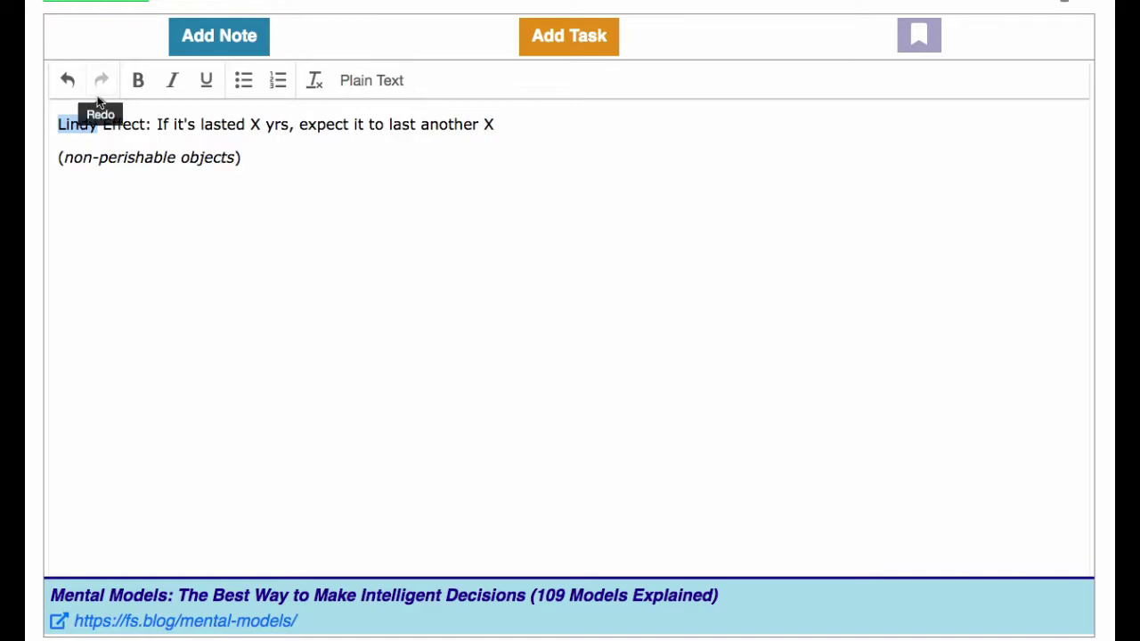
left_click(555, 40)
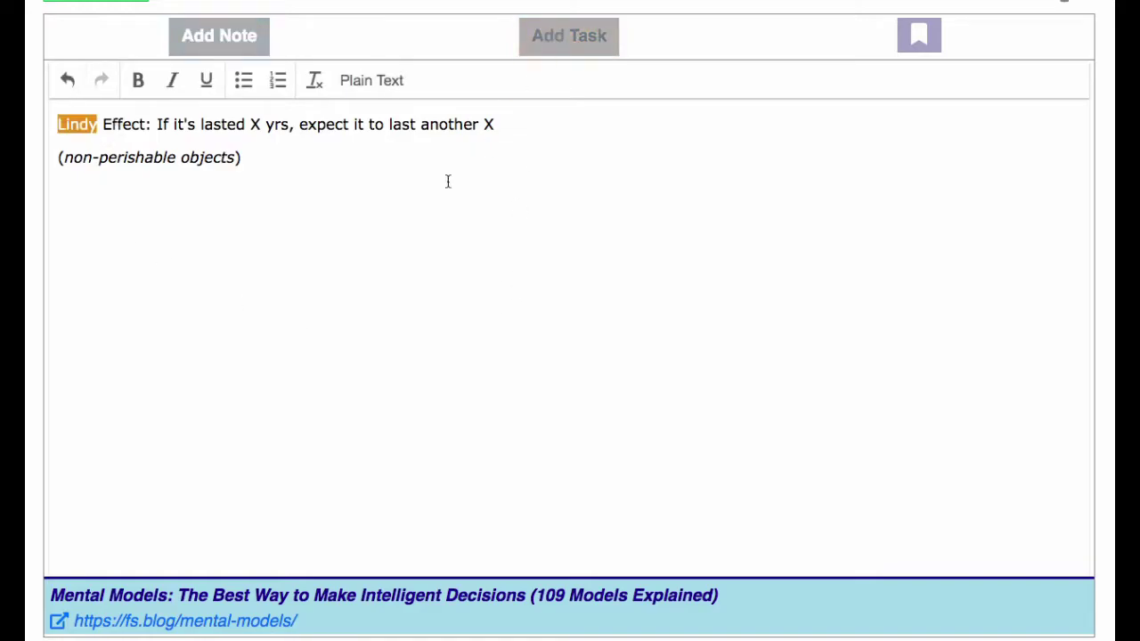
scroll(71, 102, "up", 2)
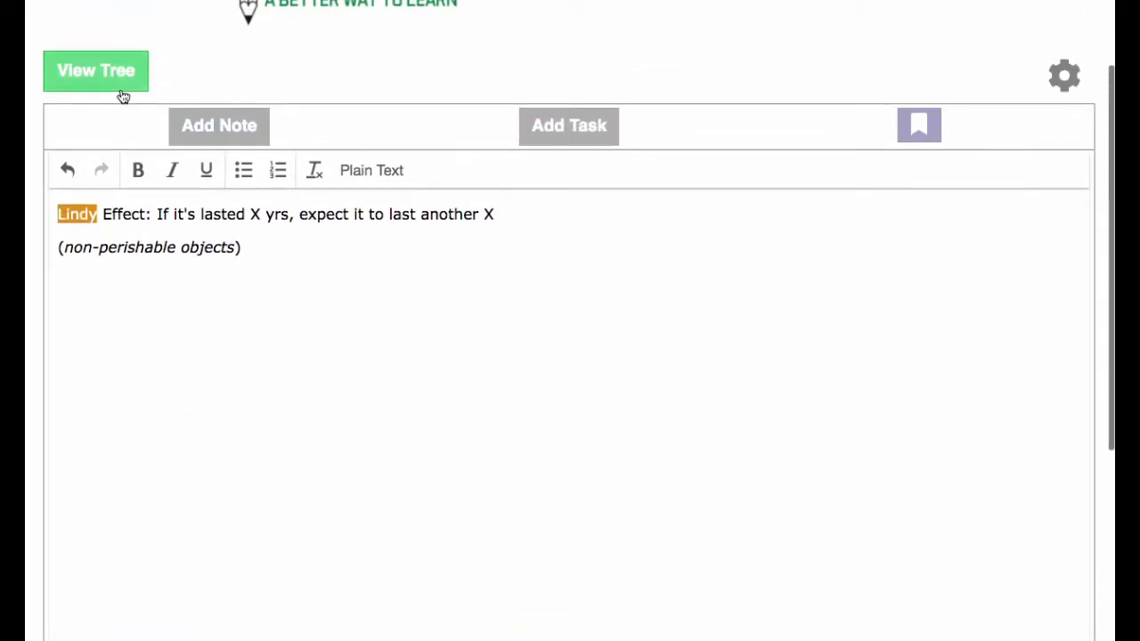
Open the '[...] Effect' cloze card from the tree and reveal its answer, Lindy.
left_click(120, 78)
scroll(49, 272, "down", 10)
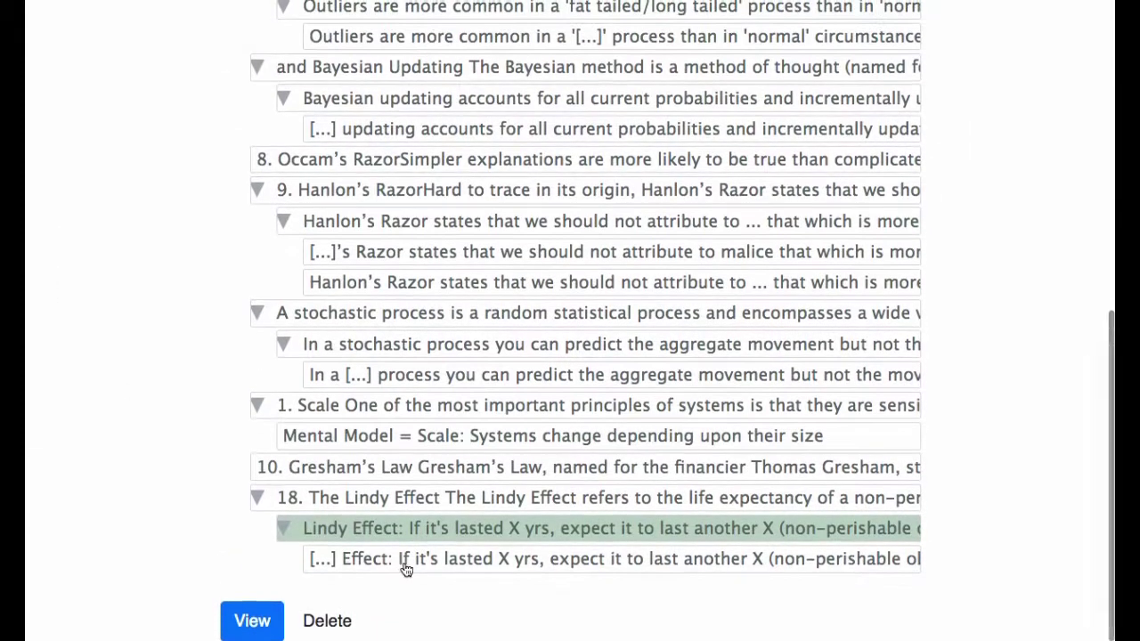
left_click(404, 564)
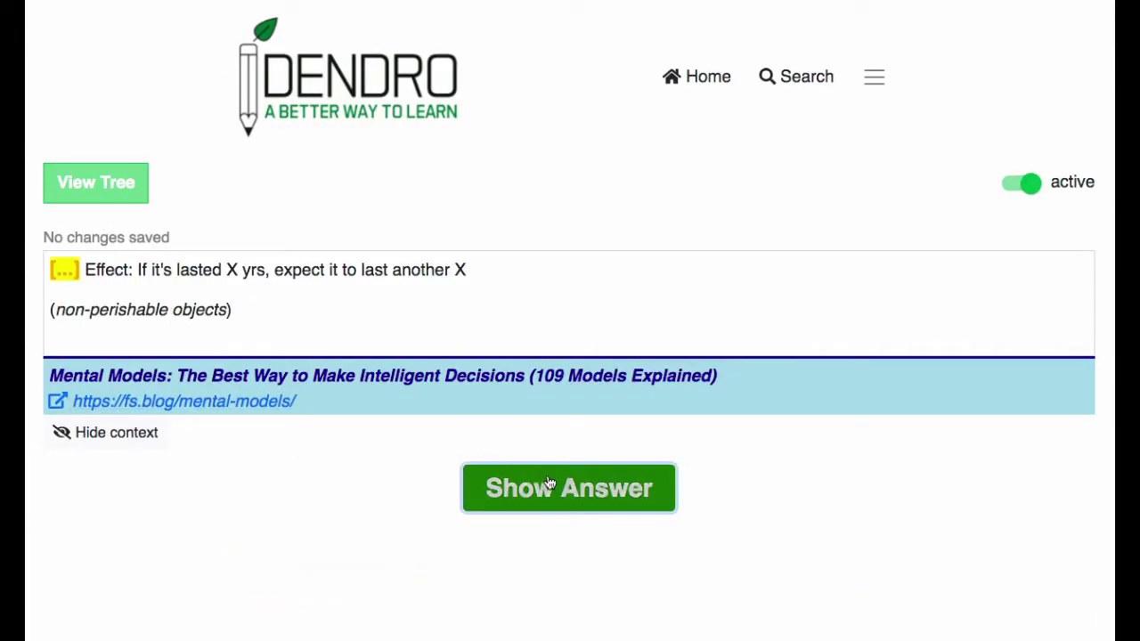
left_click(543, 481)
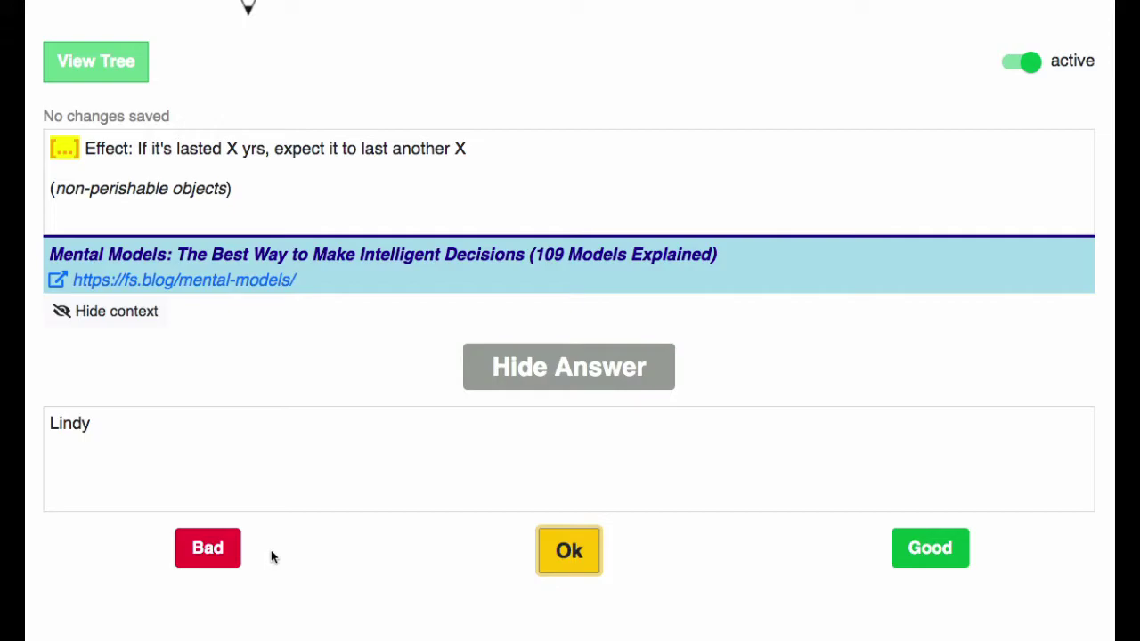
Return to the Mental Models source tree, passing through the Lindy Effect note.
scroll(56, 107, "up", 2)
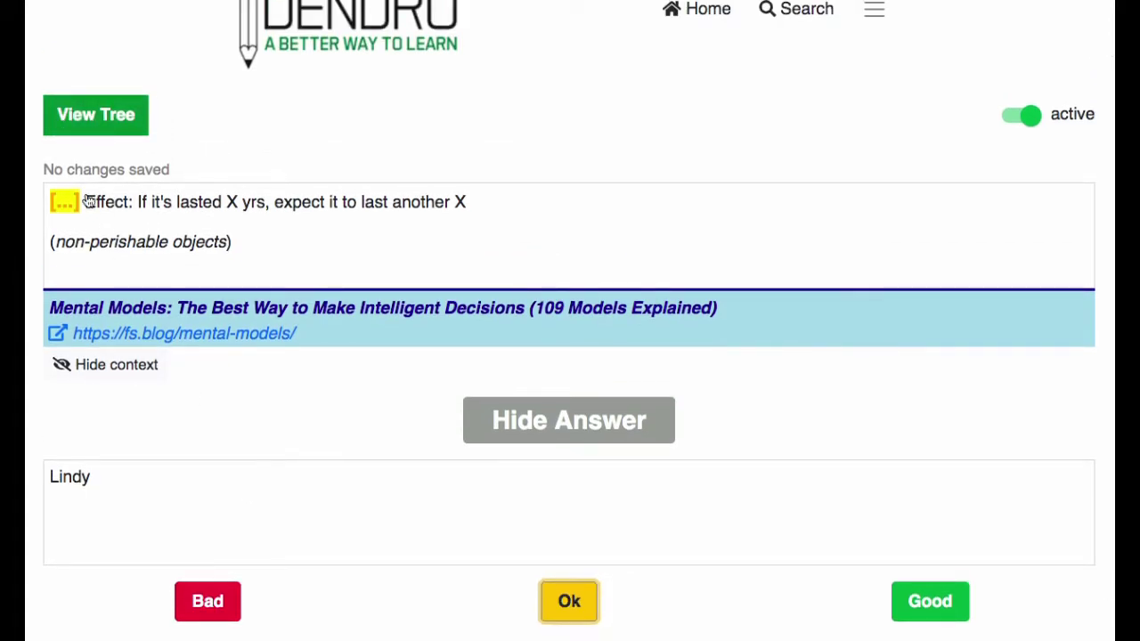
left_click(95, 115)
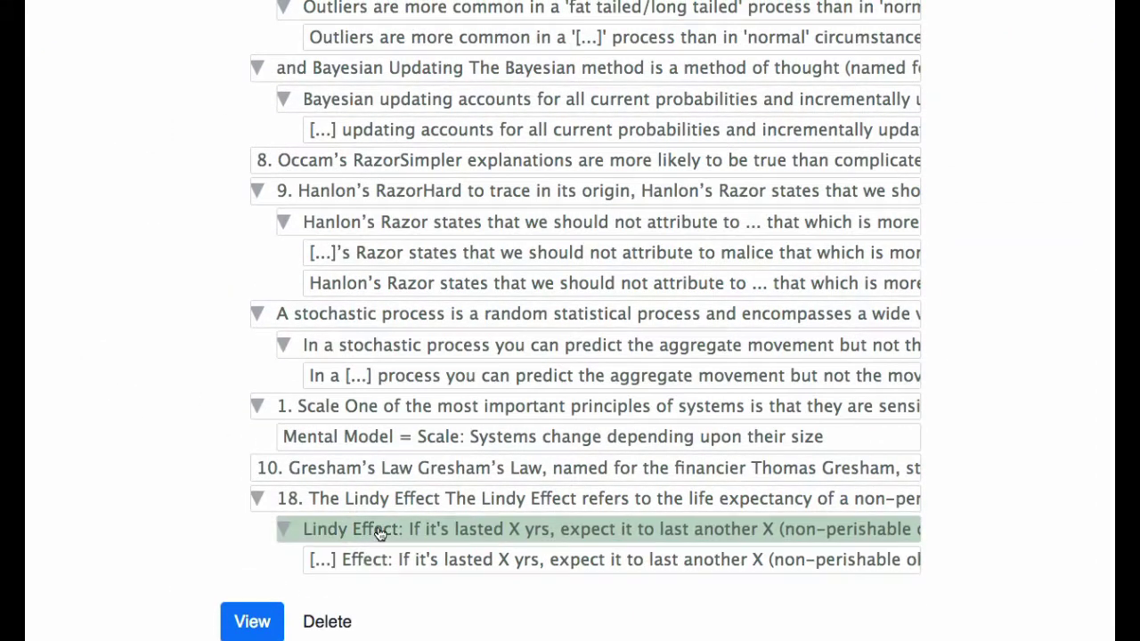
left_click(378, 530)
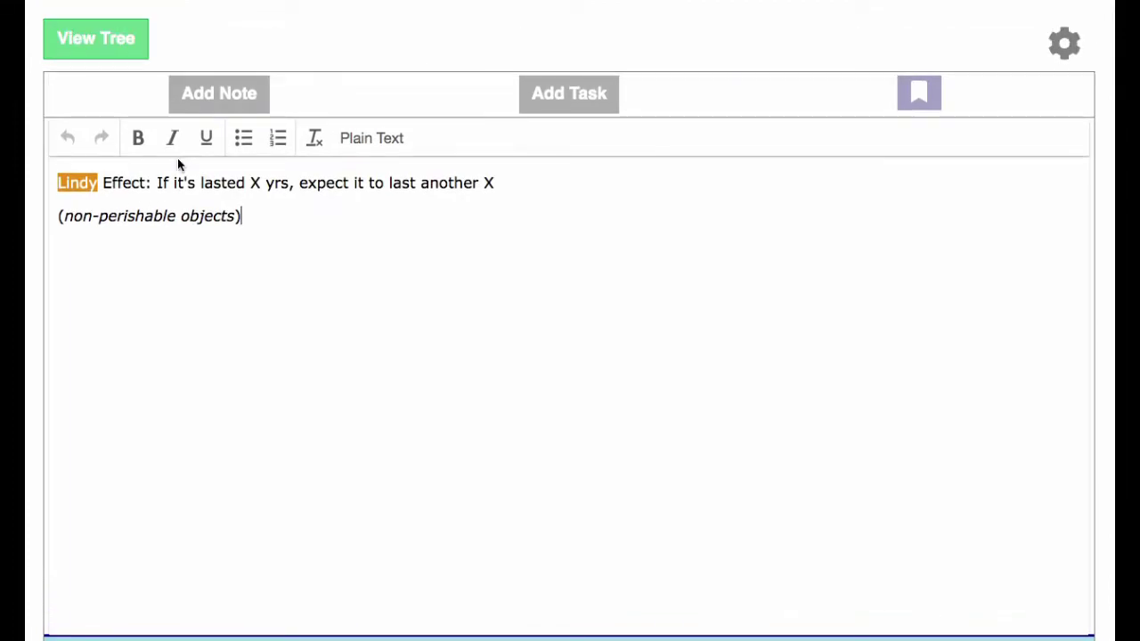
scroll(177, 158, "up", 3)
left_click(147, 180)
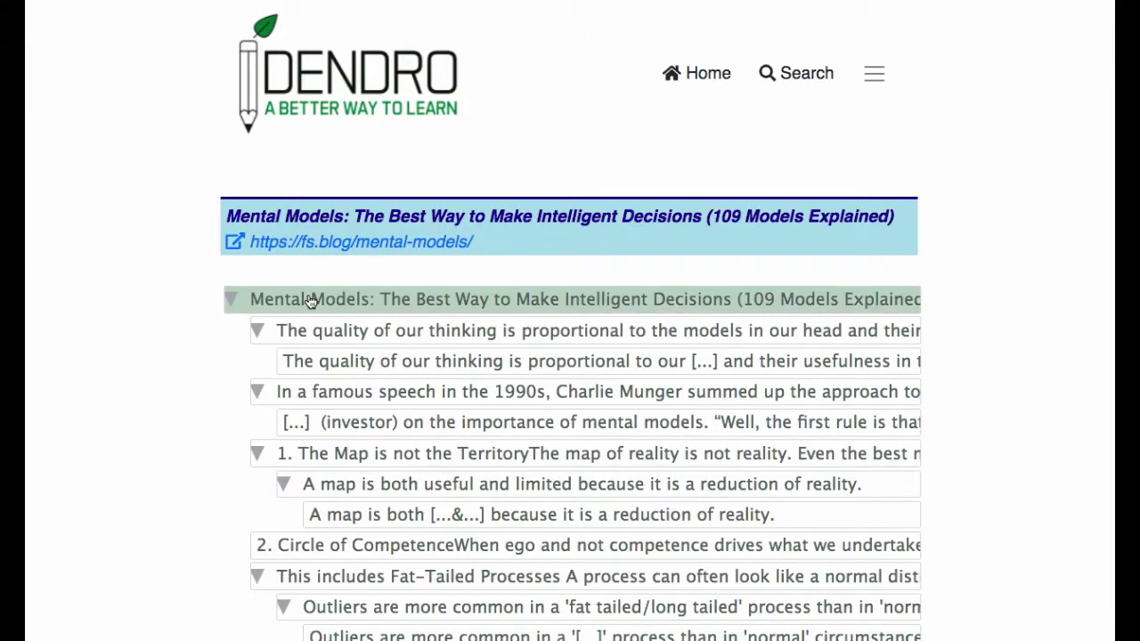
left_click(309, 300)
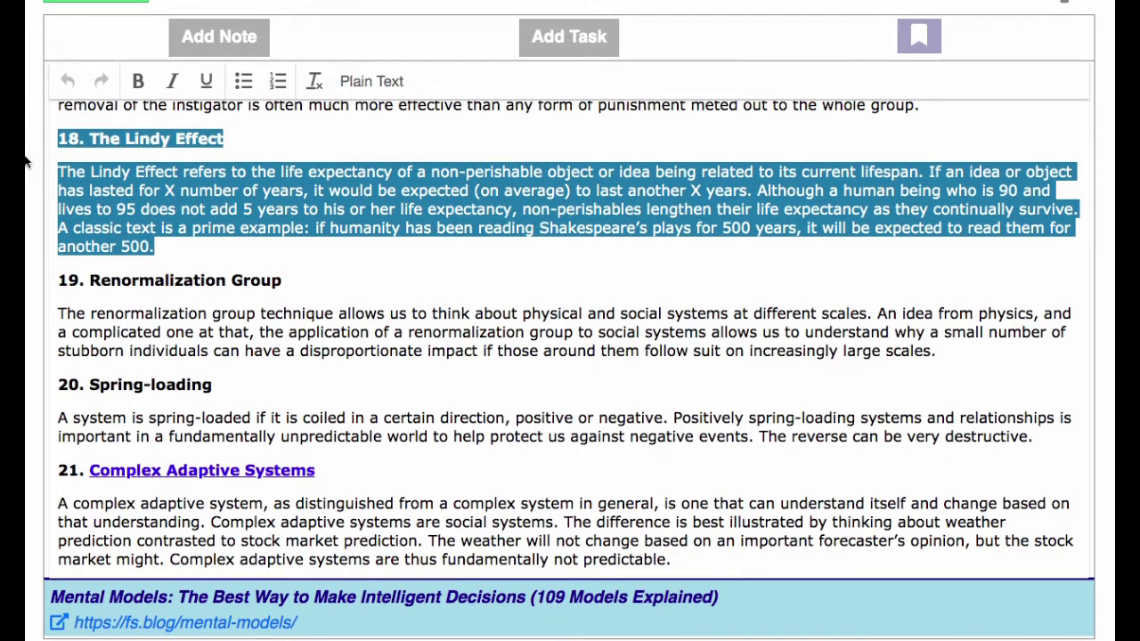
scroll(108, 204, "up", 2)
left_click(84, 59)
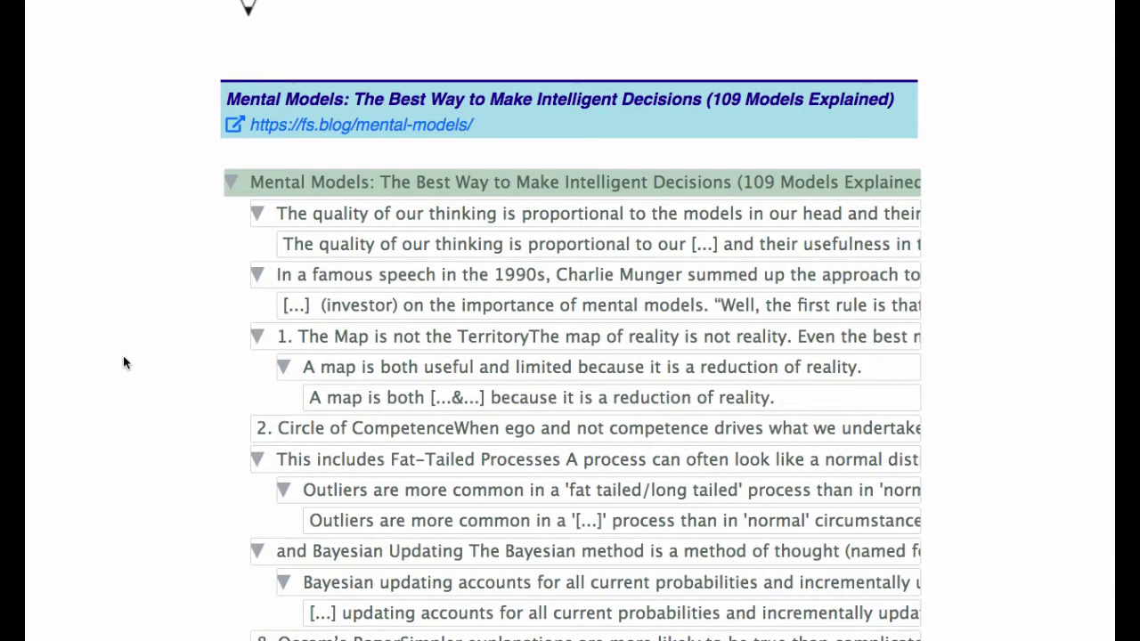
Switch off the active toggle of the '18. The Lindy Effect' extract note.
scroll(123, 356, "down", 5)
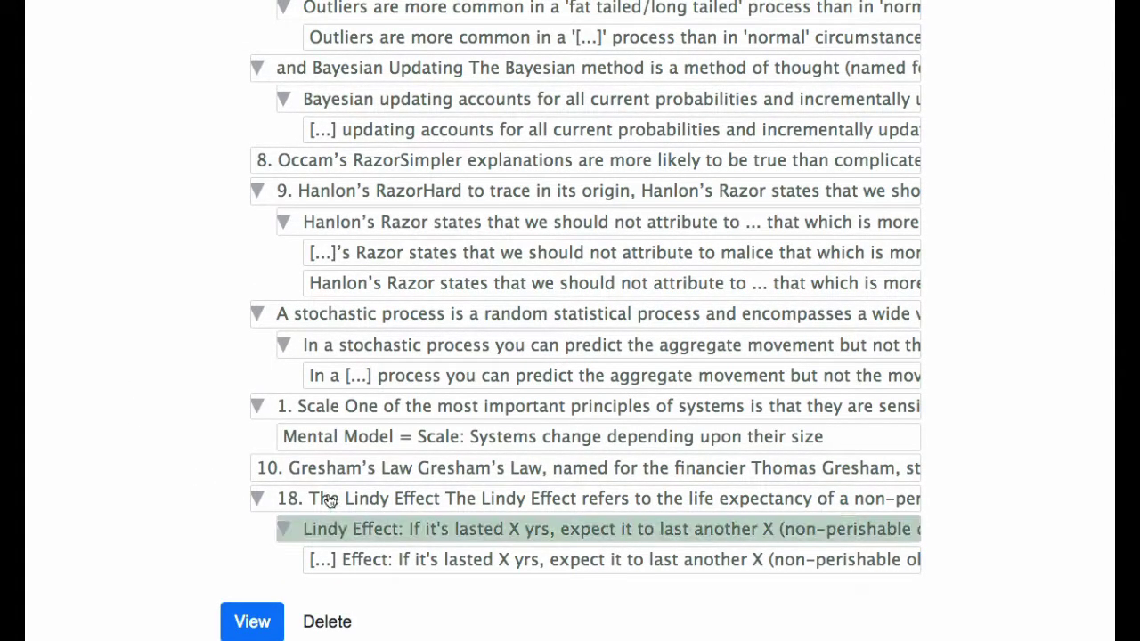
left_click(323, 499)
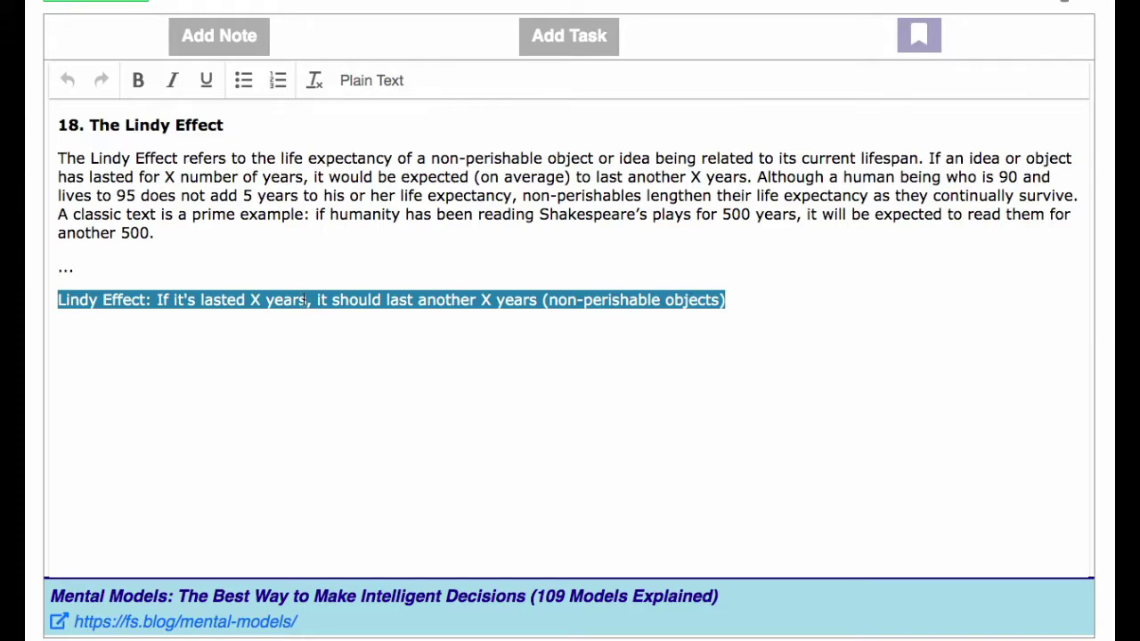
scroll(257, 276, "up", 2)
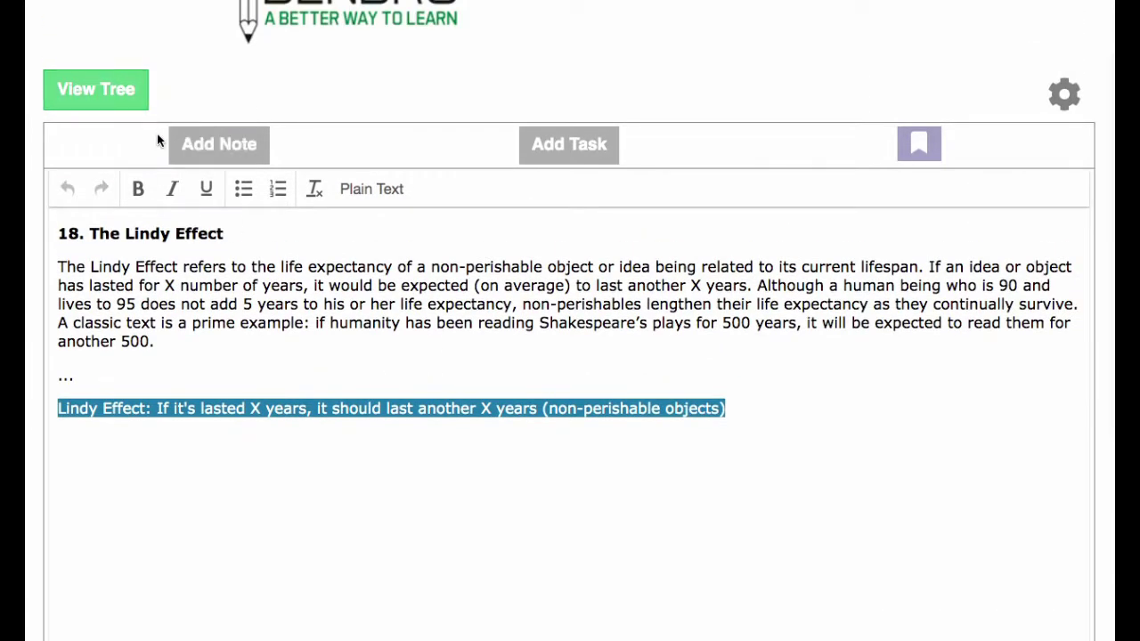
scroll(254, 317, "down", 5)
left_click(1024, 508)
scroll(1012, 516, "up", 5)
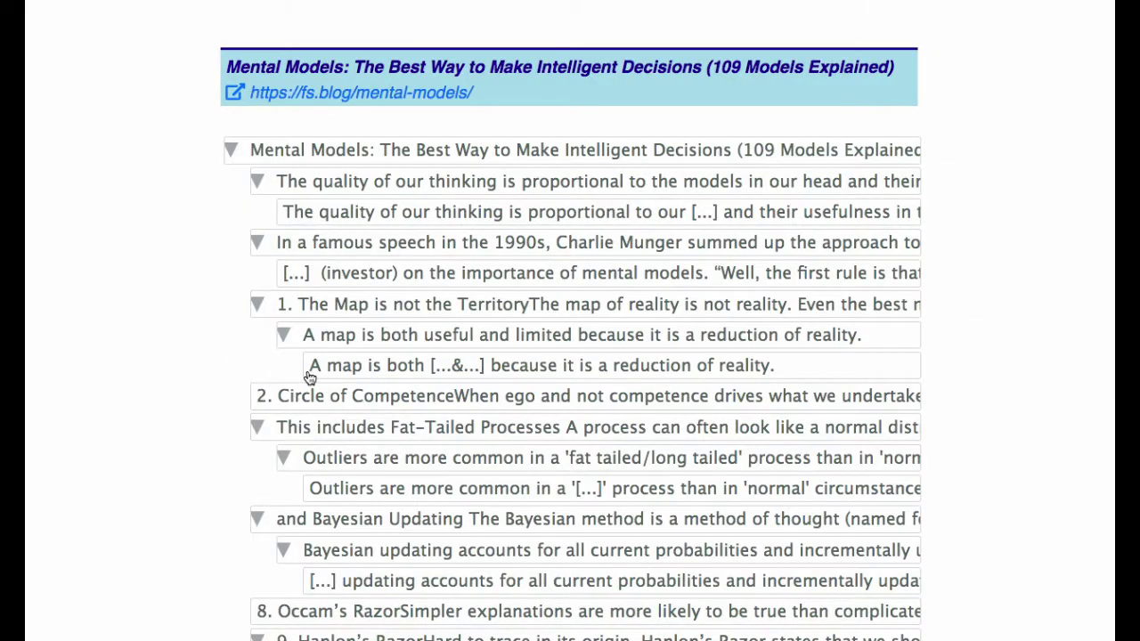
scroll(309, 378, "down", 5)
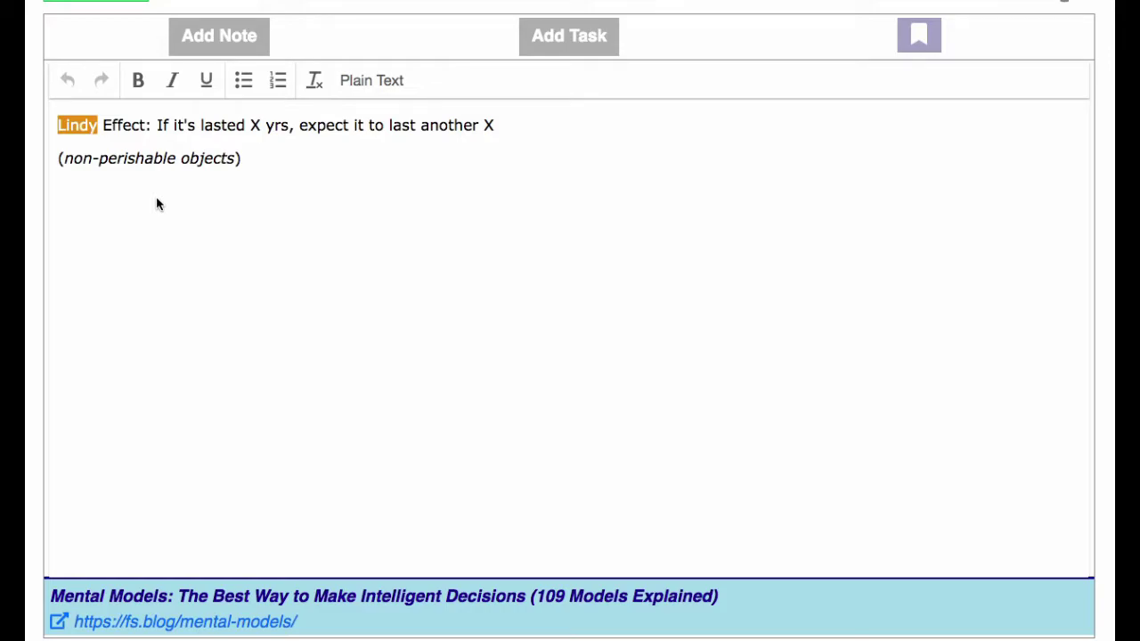
scroll(31, 267, "down", 1)
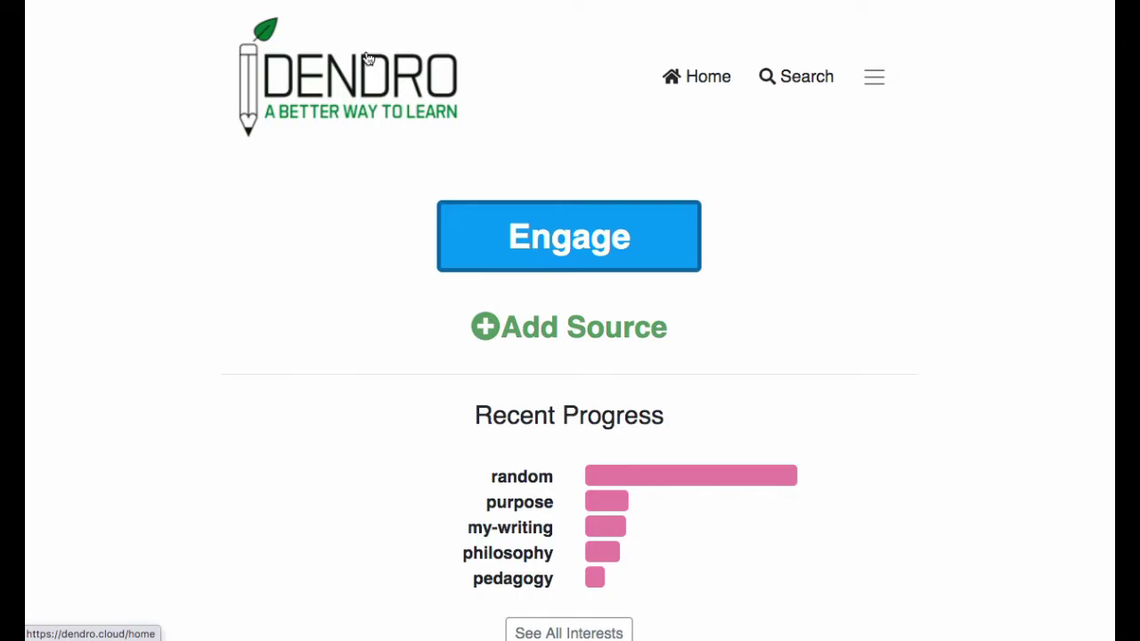